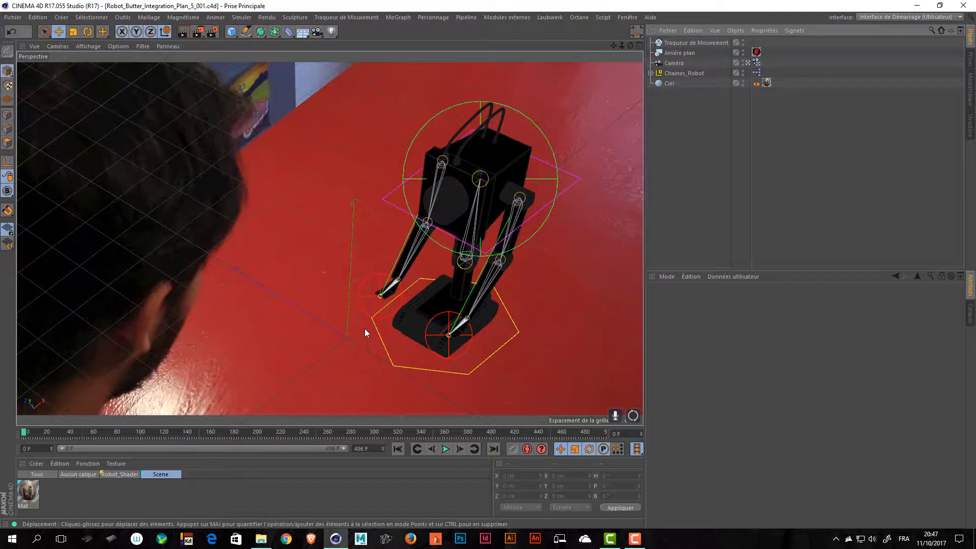
Render the current view of the robot on the red table
key("ctrl+r")
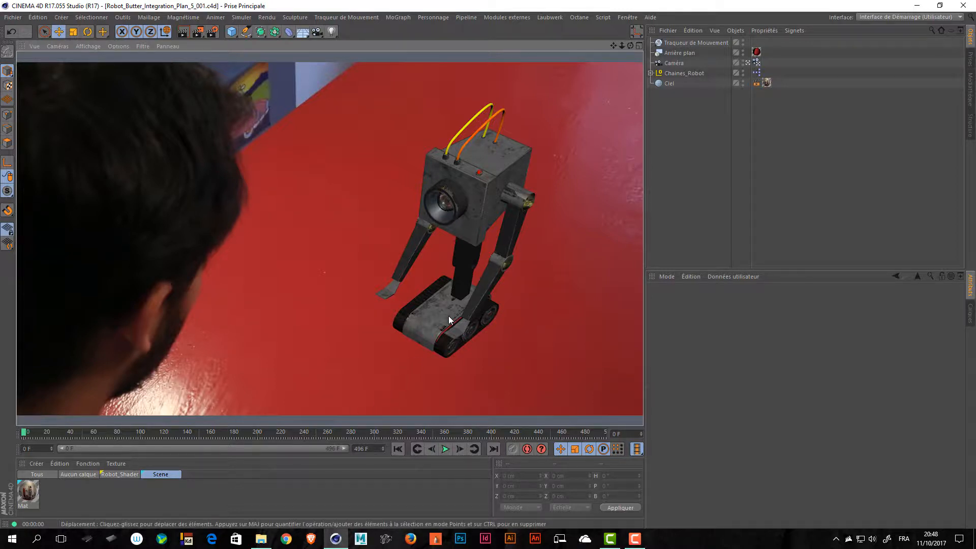
Switch to File Explorer and create a folder named 07_Lighting in 01_WorkingPlace
key("alt+Tab")
key("alt+Tab")
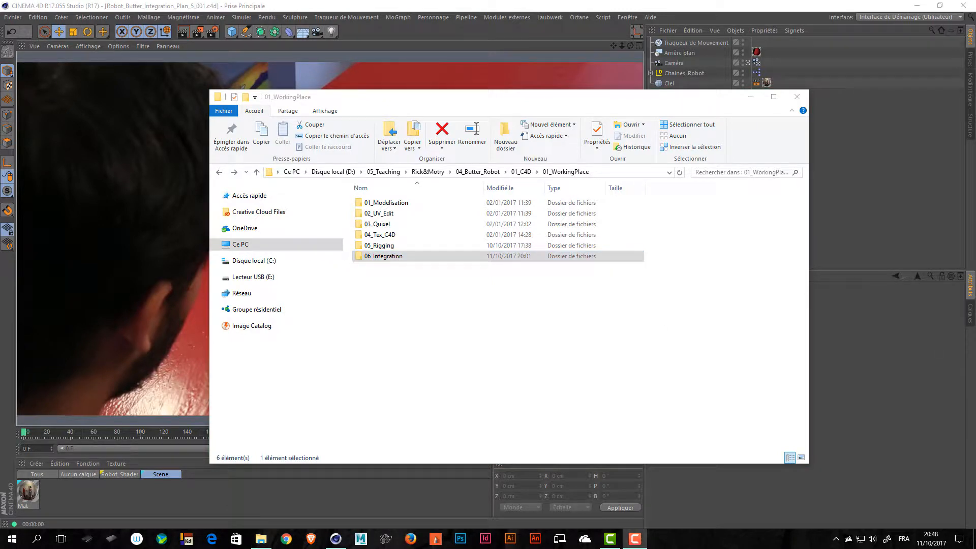
left_click(450, 308)
key("ctrl+shift+n")
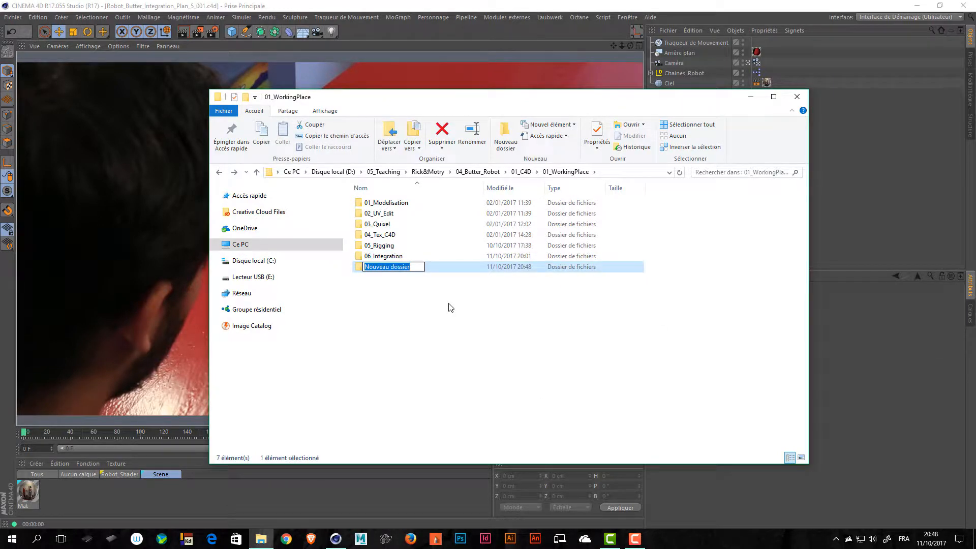
type("07_Li")
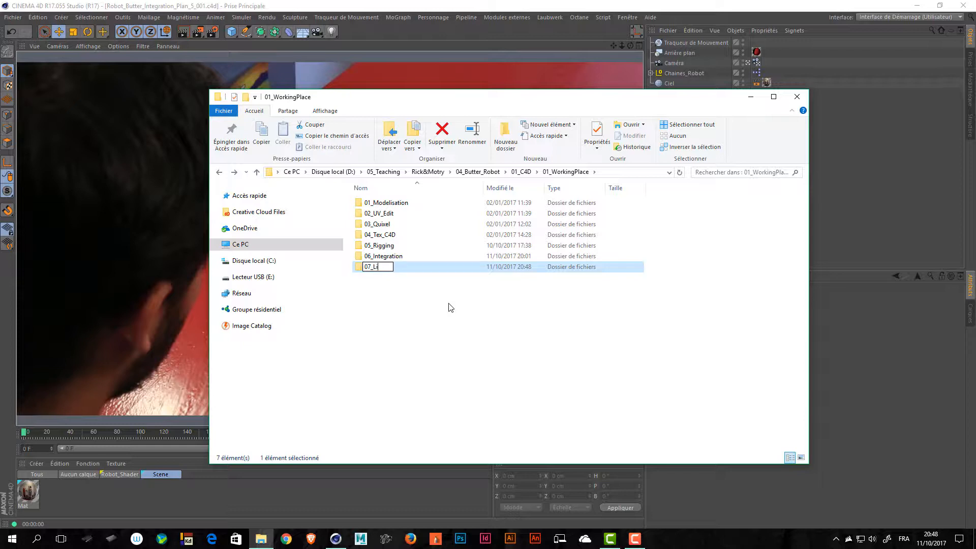
type("ghting")
key("Return")
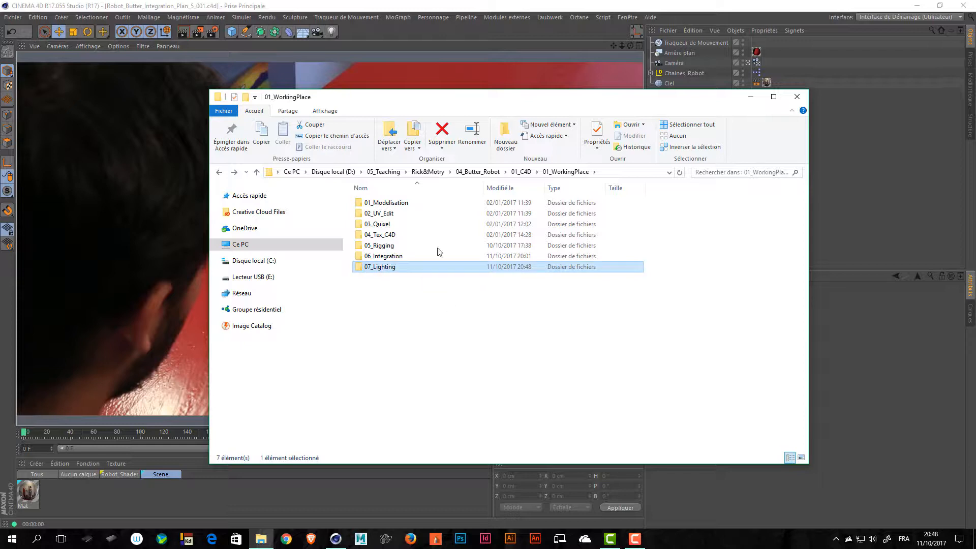
Copy the folders Plan_01, Plan_02, Plan_03, Plan_04 and Plan_005 from 06_Integration into 07_Lighting
left_click(402, 258)
double_click(402, 257)
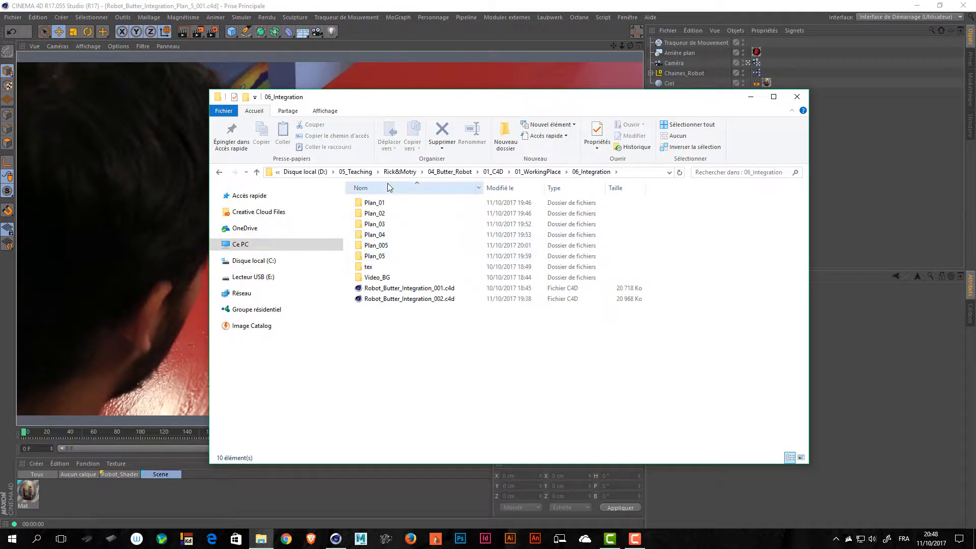
left_click(393, 258, "shift")
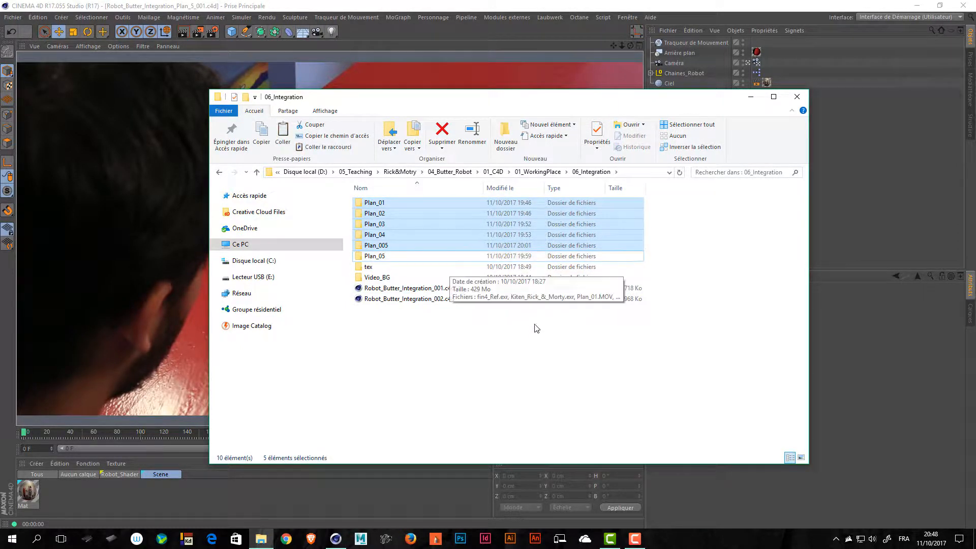
key("BackSpace")
double_click(402, 267)
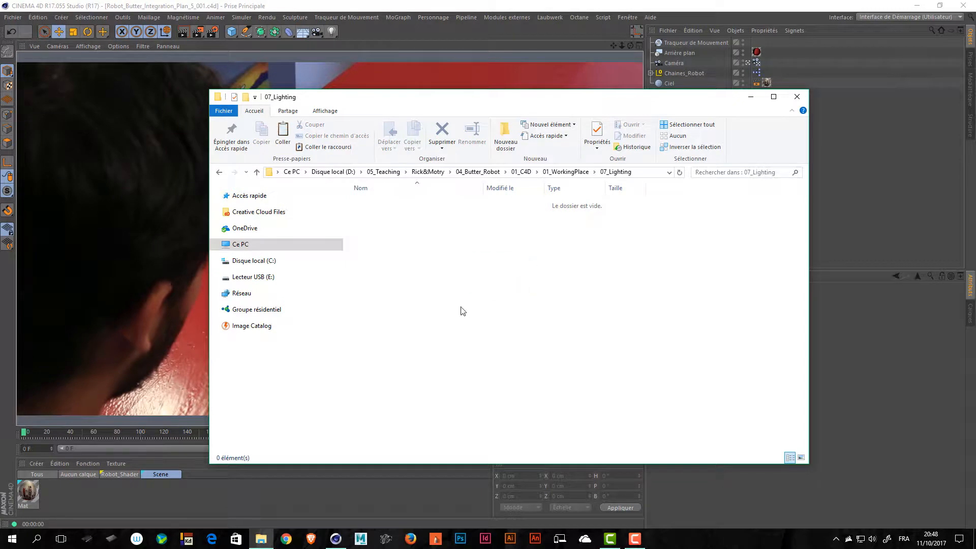
key("ctrl+v")
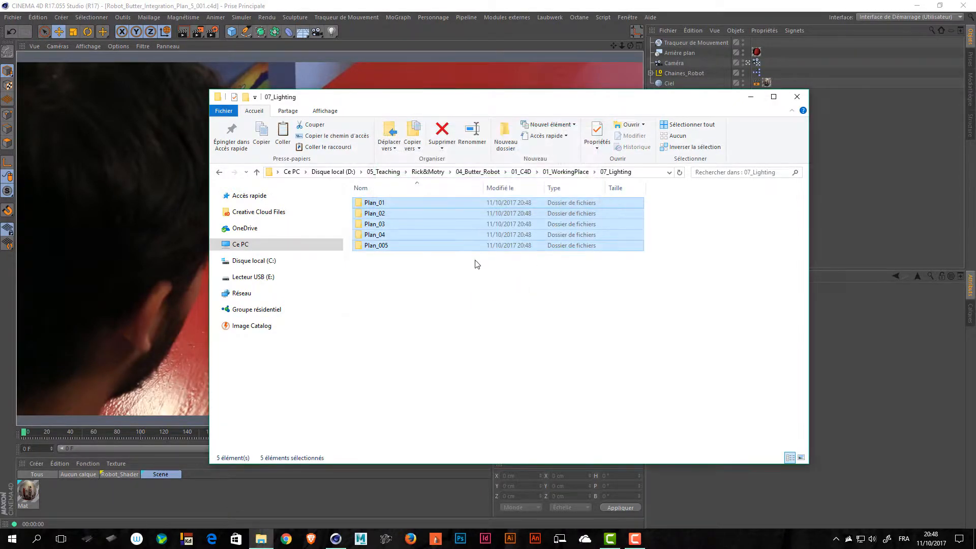
Rename the copied Plan_005 folder as Plan_05, removing the extra zero
left_click(402, 275)
left_click(383, 248)
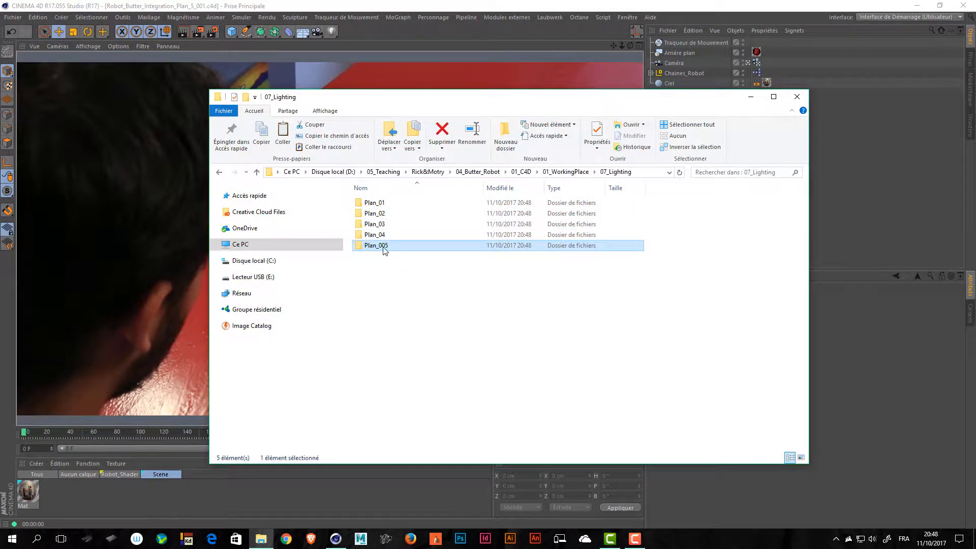
left_click(384, 247)
left_click(383, 246)
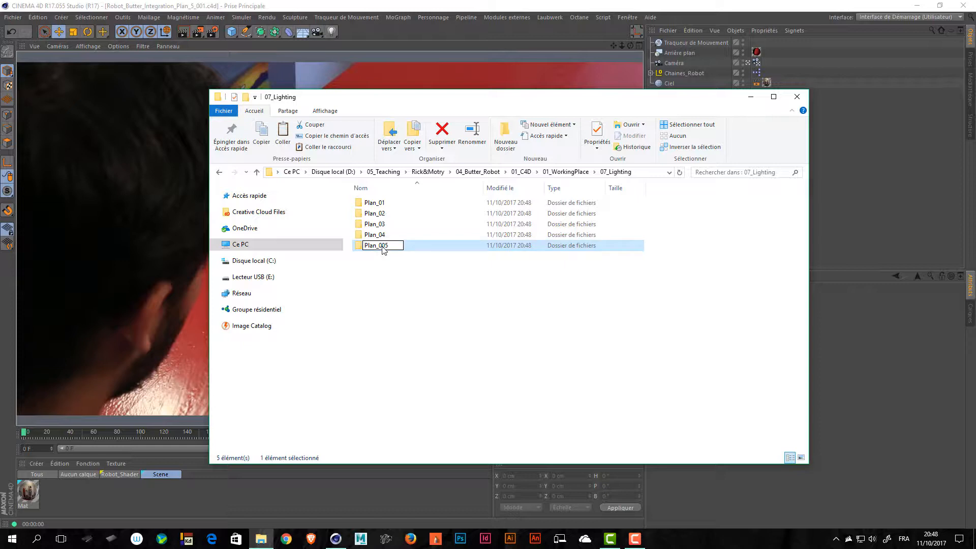
key("BackSpace")
key("Return")
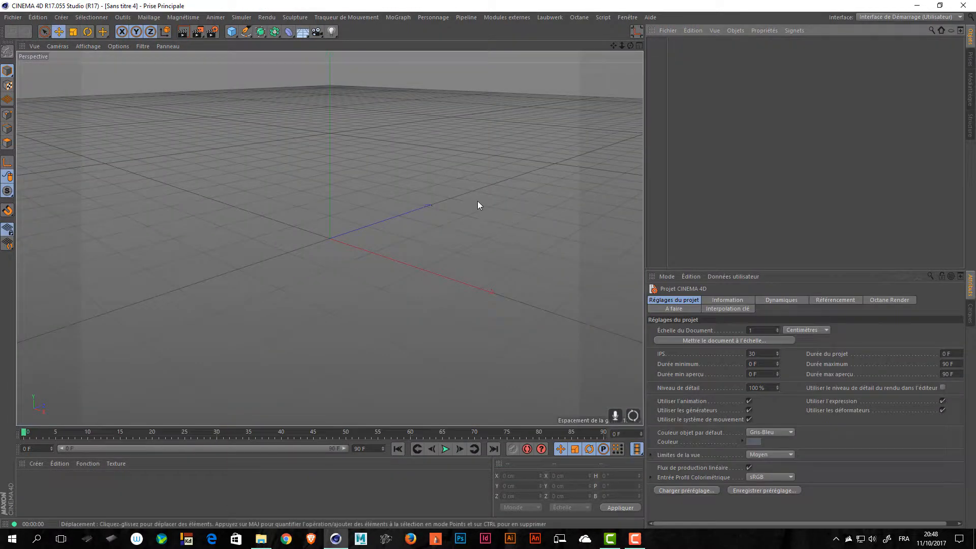
Switch back to File Explorer and open the Plan_01 folder inside 07_Lighting
key("alt+Tab")
double_click(410, 202)
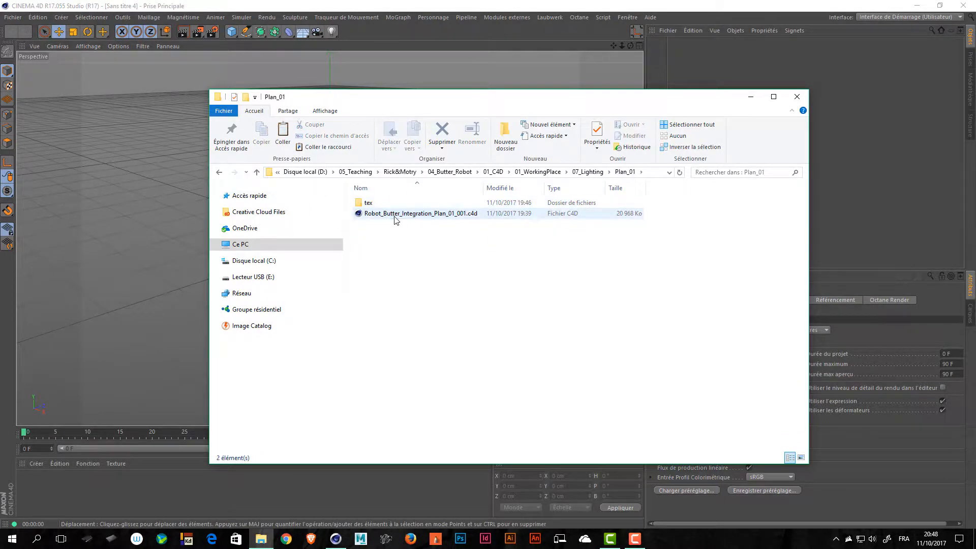
left_click(393, 217)
double_click(393, 214)
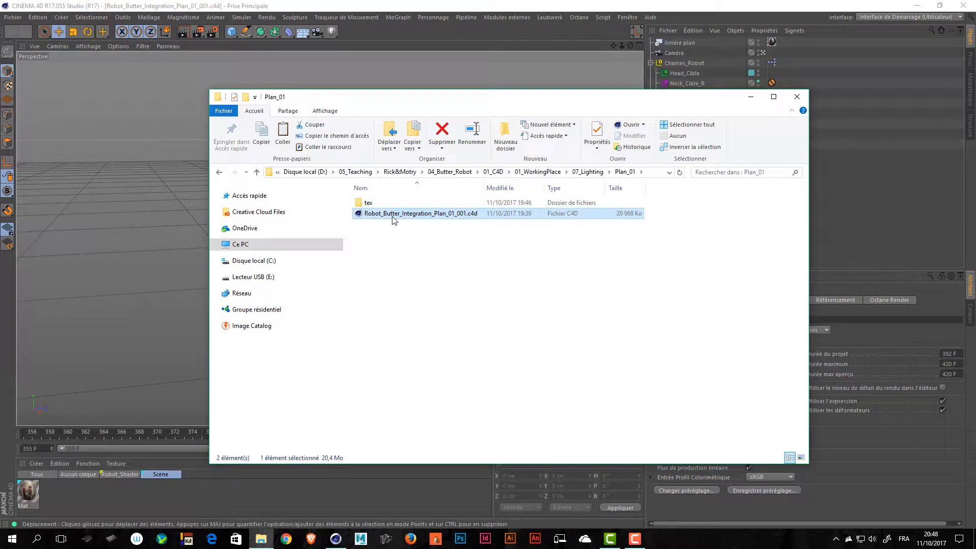
left_click(873, 210)
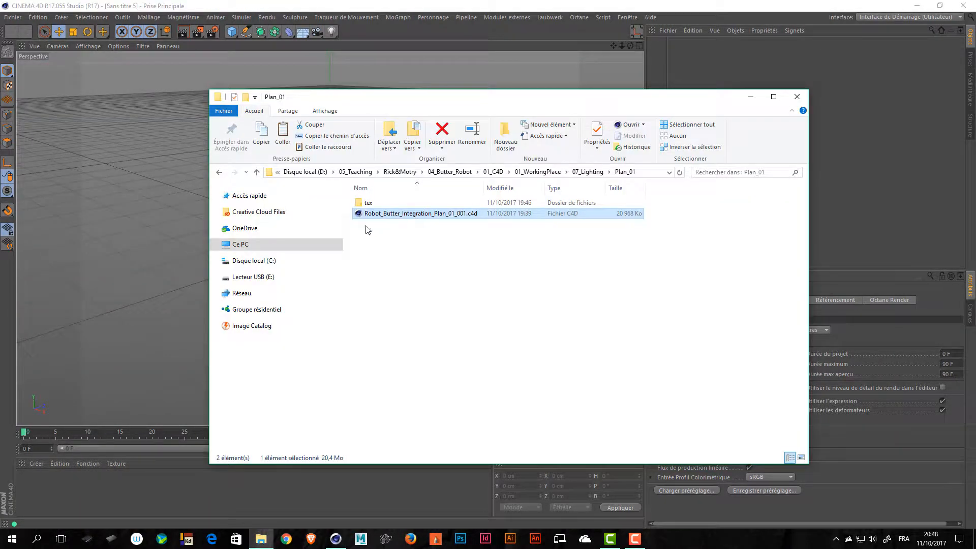
Rename the copied Plan_01 scene file as Robot_Butter_Lighting_Plan_01_001.c4d, replacing "Integration" with "Lighting"
left_click(412, 214)
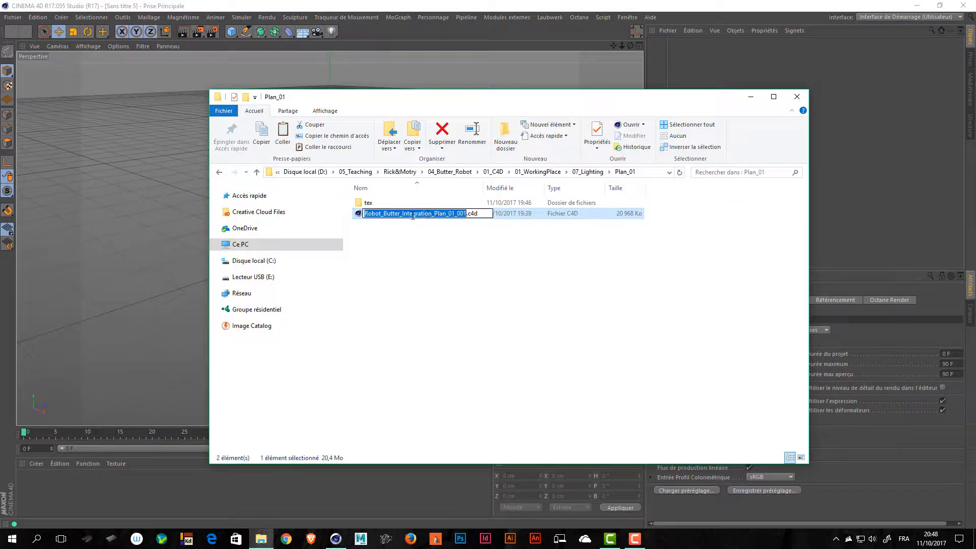
left_click(433, 213)
key("shift+Left")
key("shift+Left")
key("shift+Left")
key("shift+Left")
key("shift+Left")
key("shift+Left")
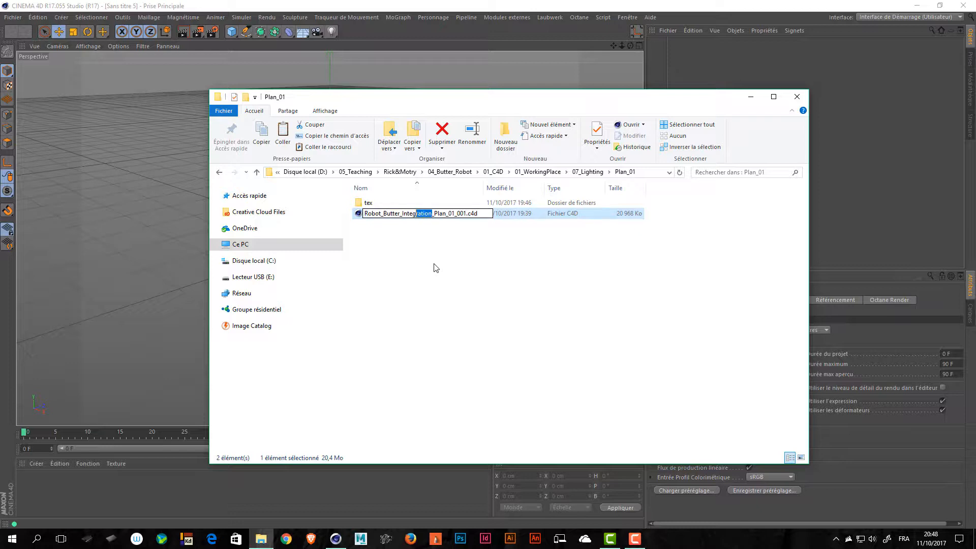
key("shift+Left")
key("shift+Left")
key("shift+Left")
key("shift+Left")
key("shift+Left")
type("Lighting")
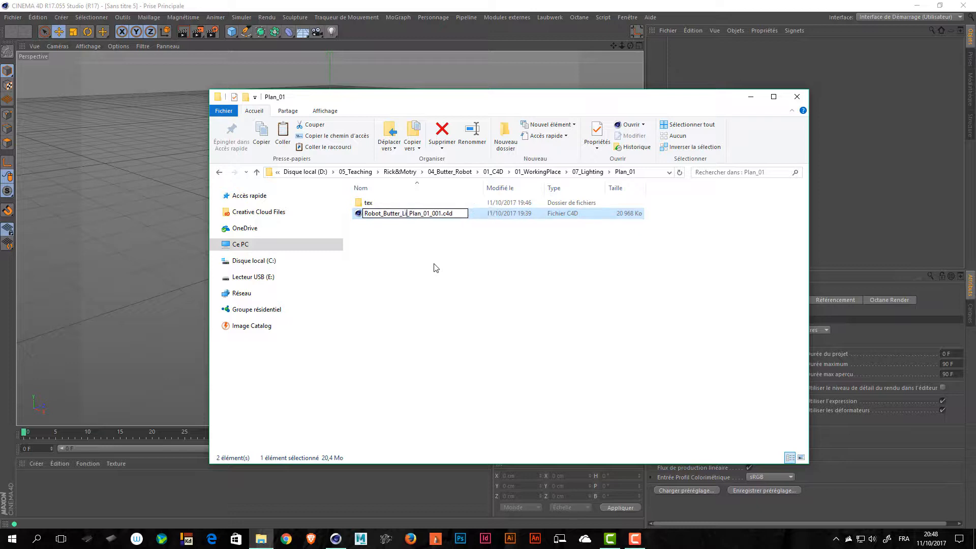
key("Return")
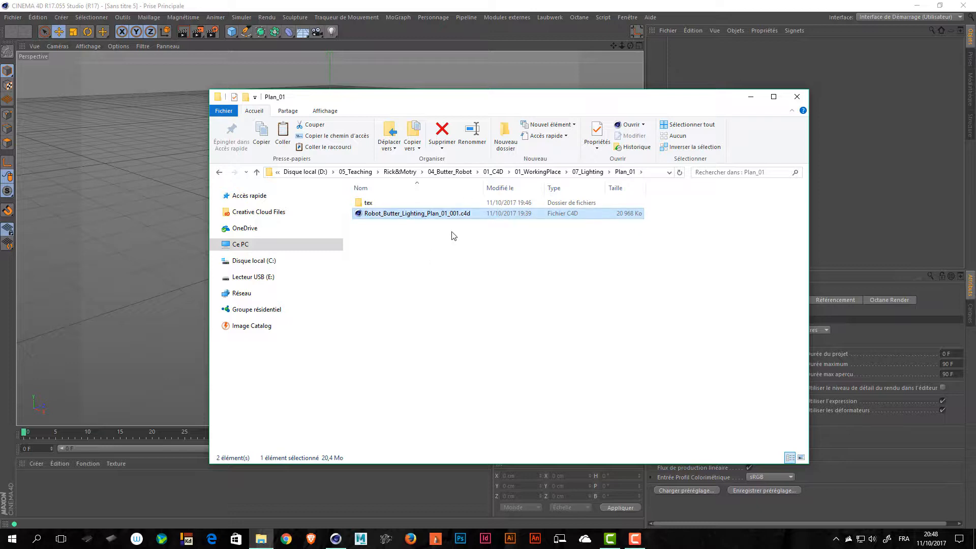
Open Robot_Butter_Lighting_Plan_01_001.c4d in Cinema 4D and collapse the Chaines_Robot hierarchy
double_click(430, 218)
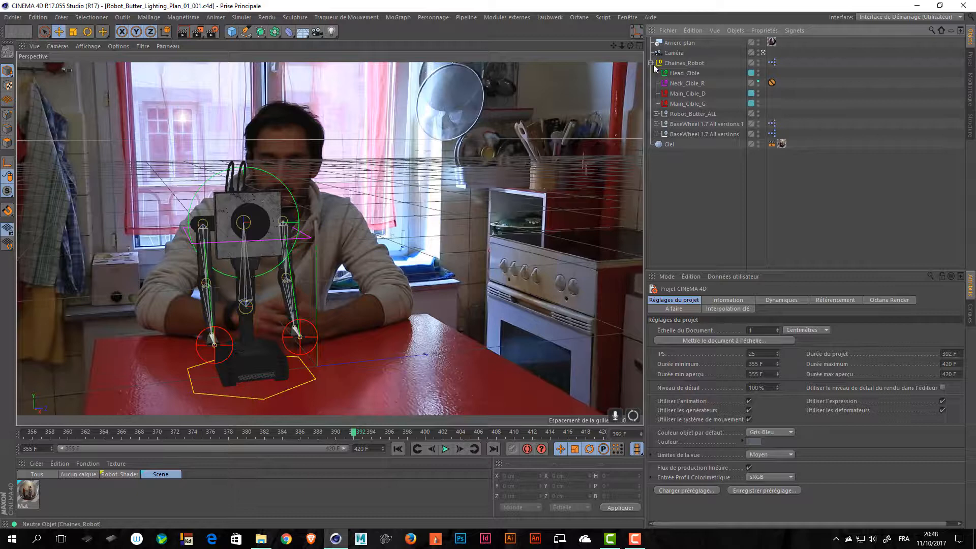
left_click(651, 63)
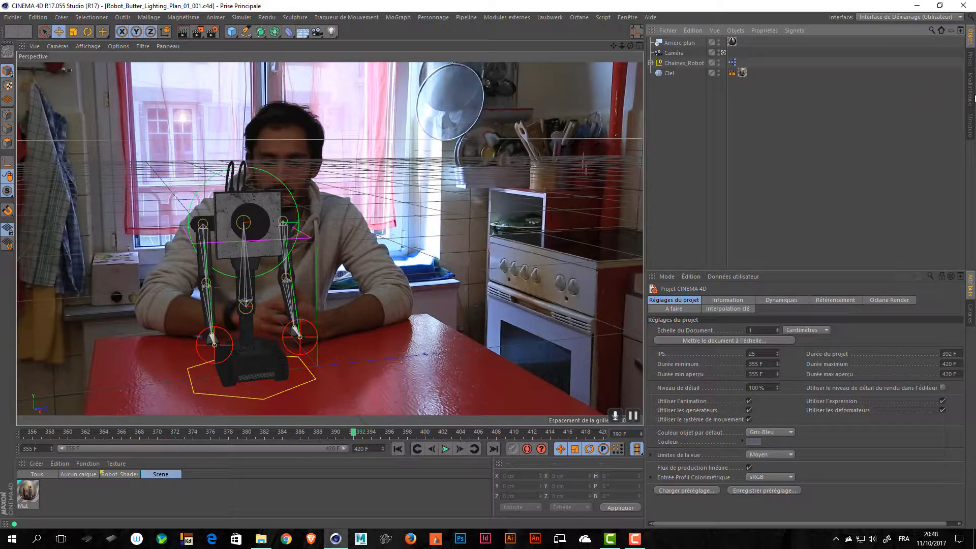
Hide the ID layer from the viewport, the render and the object manager, and lock it
left_click(970, 314)
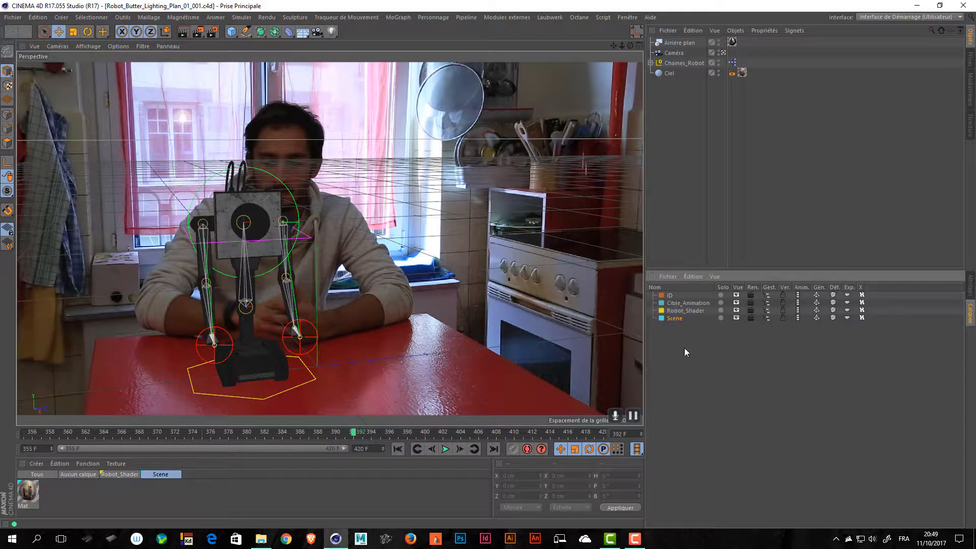
left_click(686, 310)
left_click(688, 304)
left_click(677, 319, "ctrl")
left_click(736, 295)
left_click(750, 296)
left_click(767, 295)
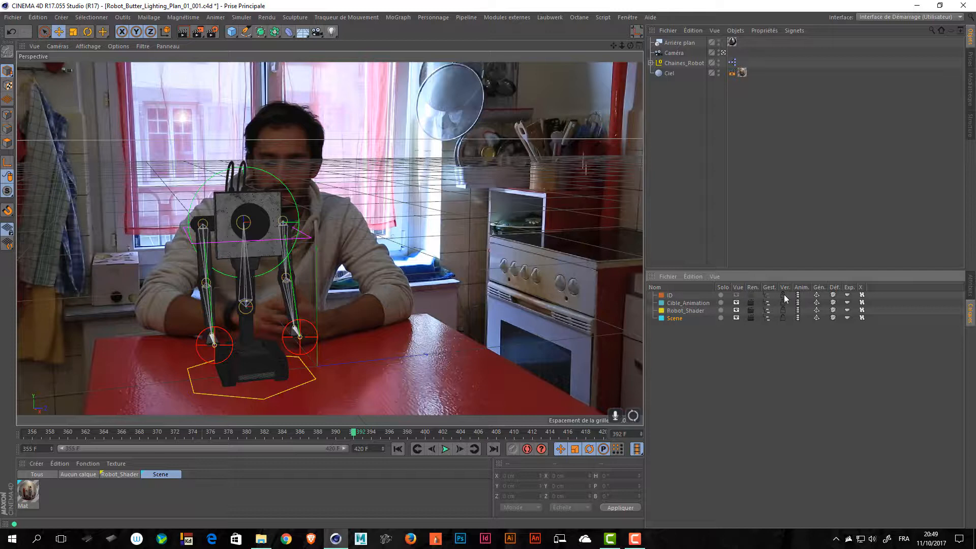
left_click(788, 295)
Check what the Cible_Animation layer contains by toggling its viewport visibility off and on
left_click(687, 303)
left_click(699, 304)
left_click(736, 304)
left_click(736, 303)
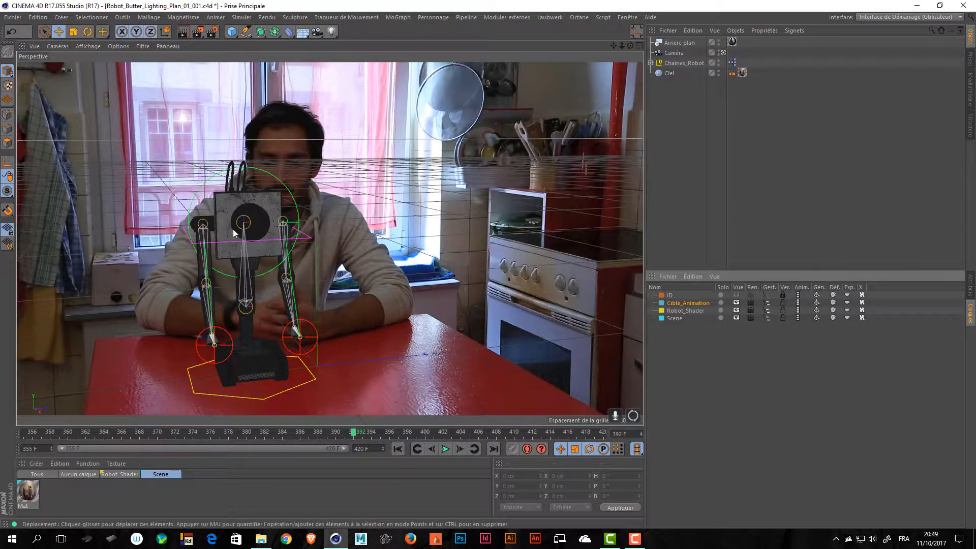
left_click(736, 303)
left_click(736, 303)
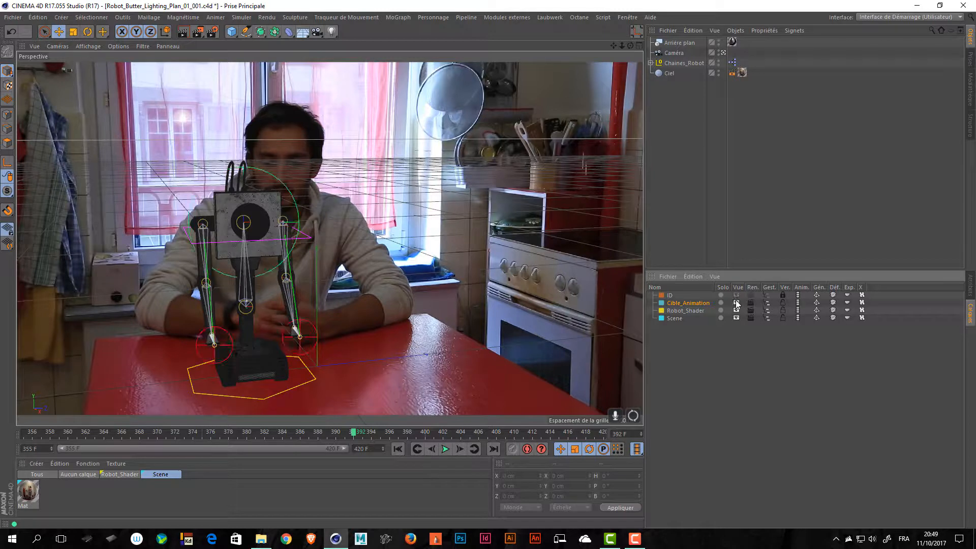
Show the Robot_Shader layer's materials and check the viewport visibility of the Robot_Shader and Scene layers
left_click(685, 311)
left_click(119, 474)
left_click(737, 310)
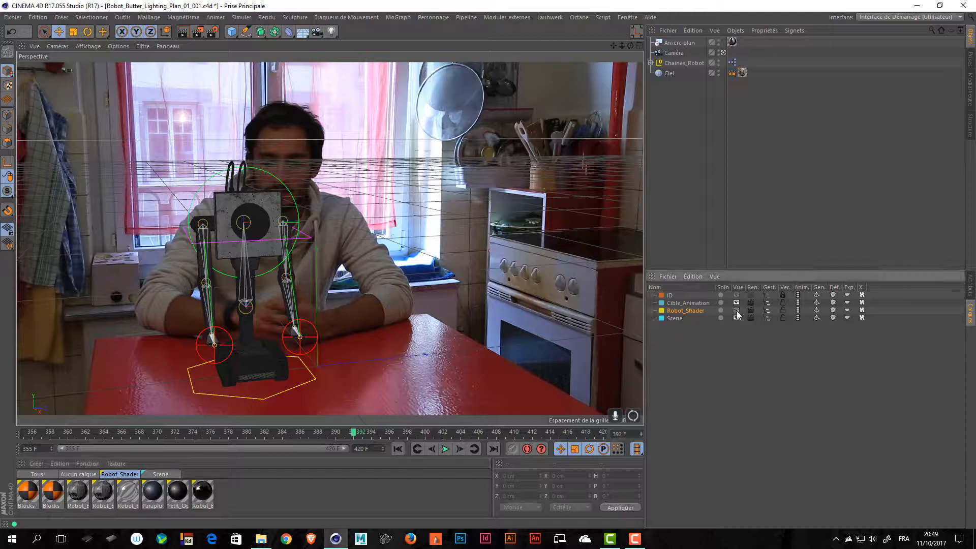
left_click(678, 320)
left_click(737, 317)
Assign the Arrière plan, Caméra and Ciel objects to the Scene layer
left_click(679, 44)
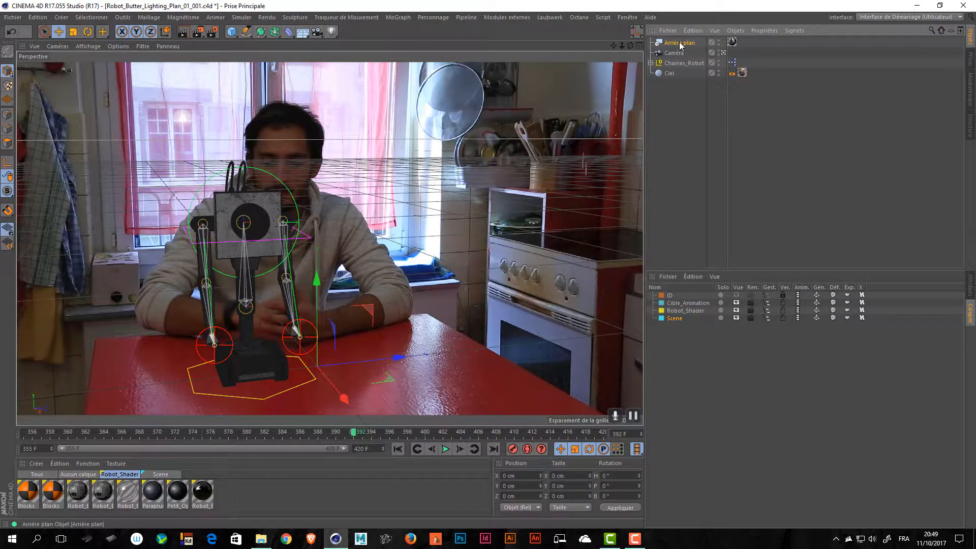
left_click(715, 49)
mouse_move(753, 50)
left_click(867, 81)
left_click(714, 53)
mouse_move(763, 58)
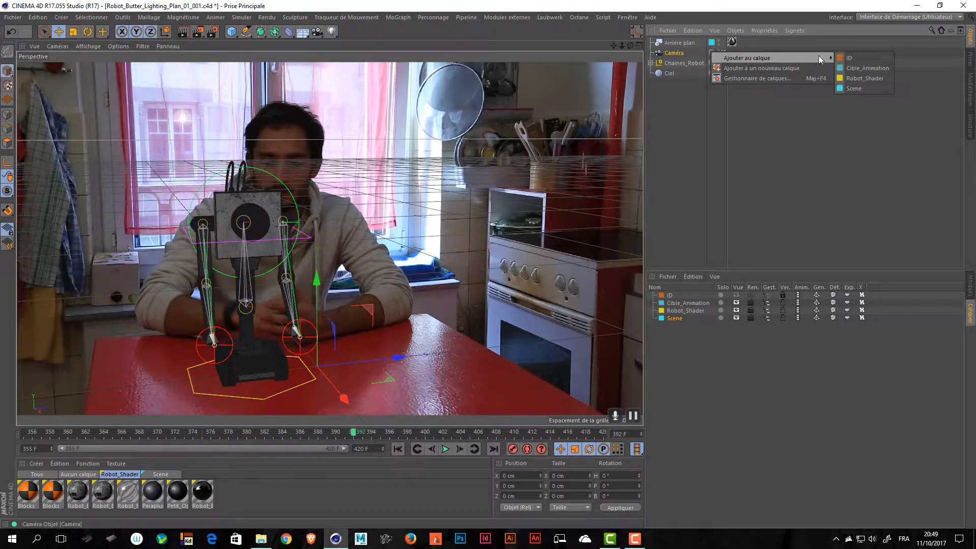
left_click(853, 89)
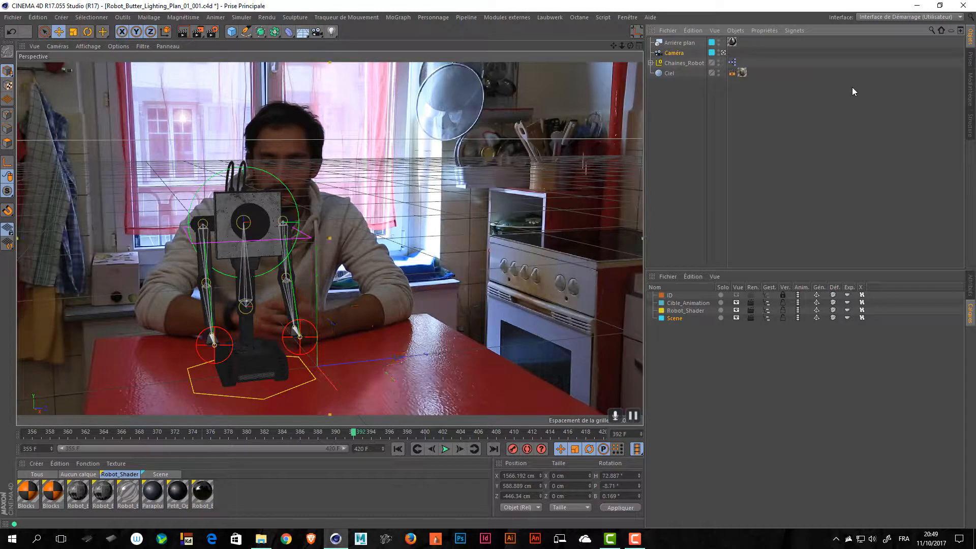
left_click(713, 74)
mouse_move(750, 82)
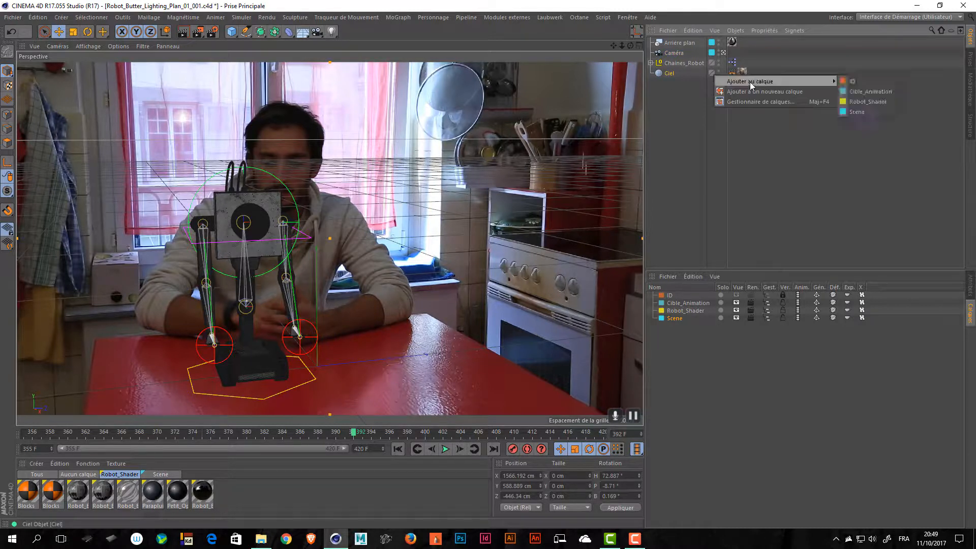
left_click(858, 114)
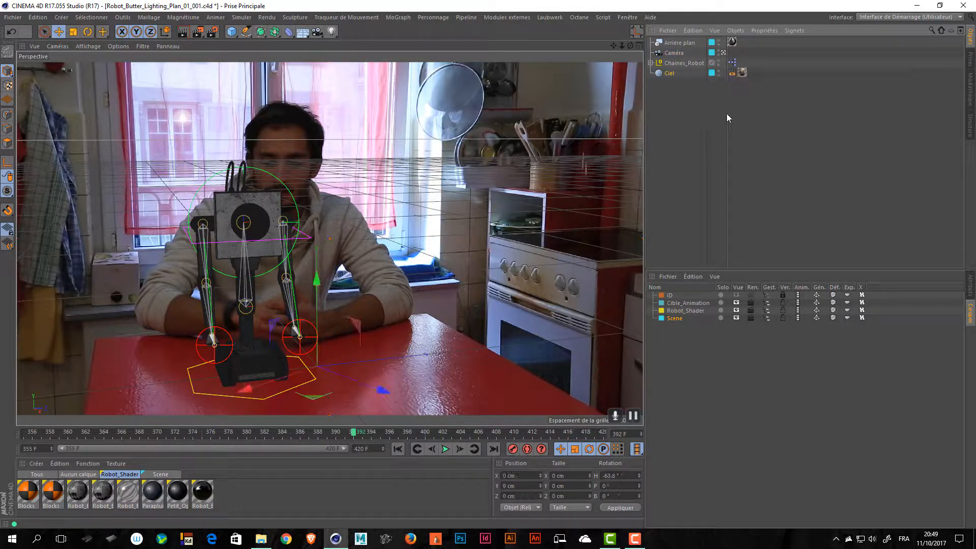
Check the Scene layer's contents by toggling its viewport visibility off and on
left_click(736, 318)
left_click(736, 318)
left_click(736, 318)
left_click(736, 318)
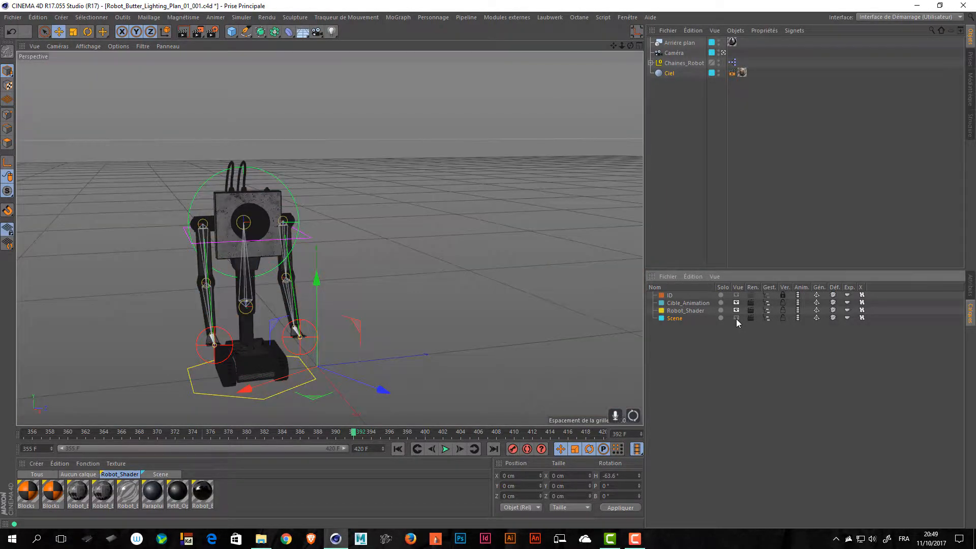
left_click(736, 318)
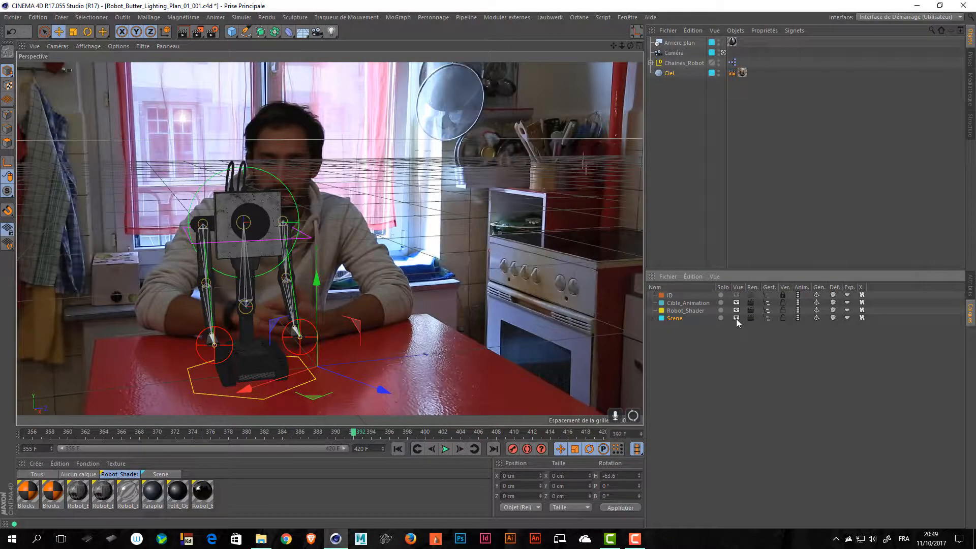
Deselect all objects and preview the rendered kitchen shot with the robot
left_click(671, 126)
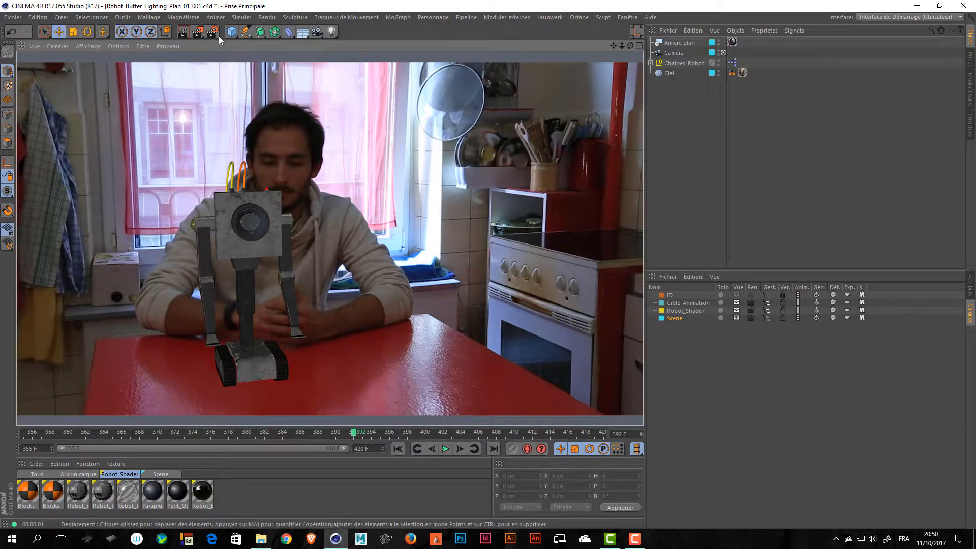
left_click(870, 115)
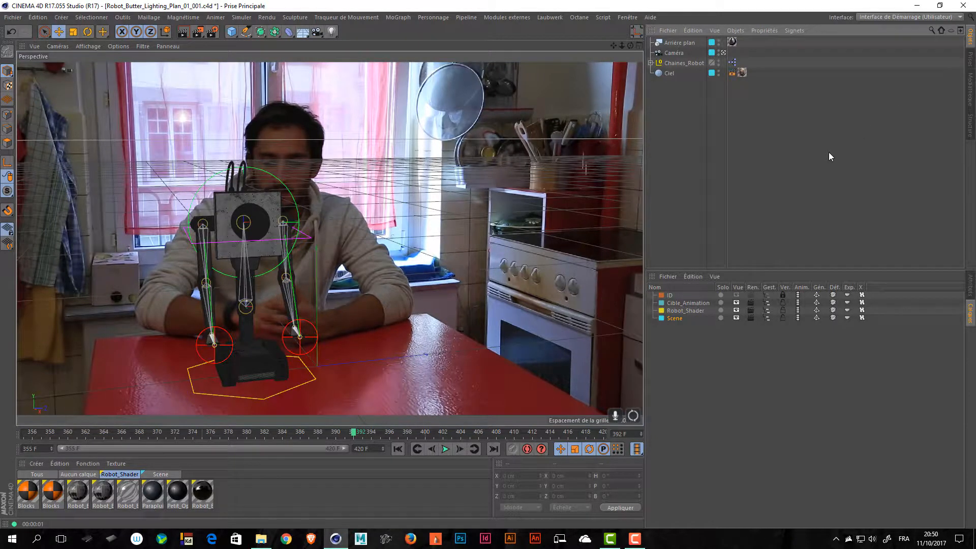
Add a Sol (floor) object to the scene and leave the scene camera's view to see it freely
left_click(307, 32)
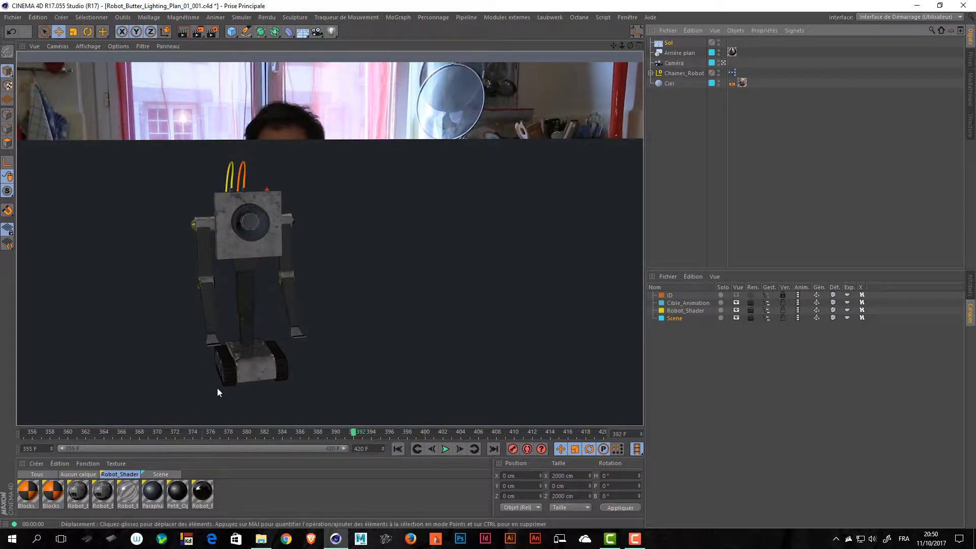
left_click(724, 63)
left_click(723, 60)
right_click_drag(533, 278, 598, 278, "alt")
middle_click_drag(598, 279, 429, 270, "alt")
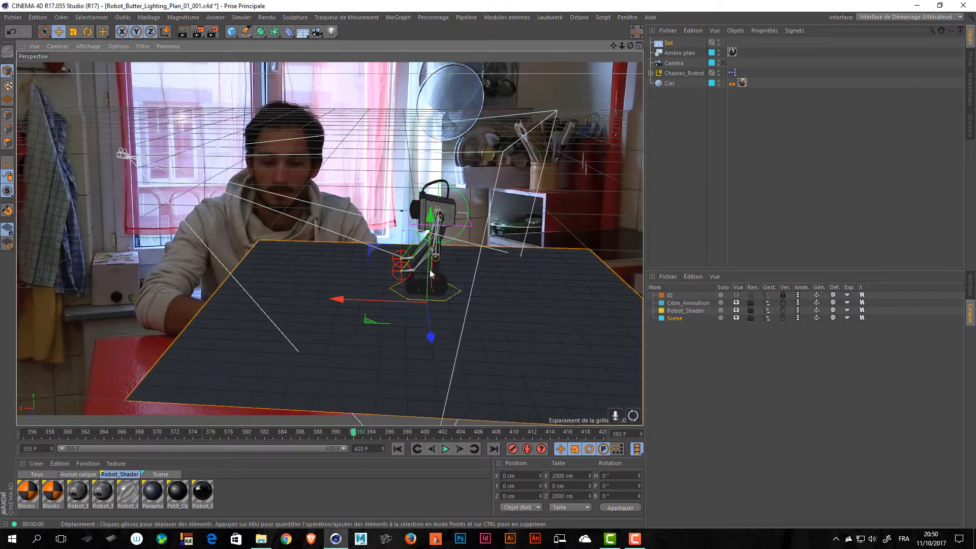
Examine the robot's tracked base on the floor from close up, including a rendered viewport preview
right_click_drag(429, 270, 471, 292, "alt")
left_click_drag(471, 292, 441, 299, "alt")
right_click_drag(441, 299, 452, 294, "alt")
left_click_drag(452, 294, 511, 247, "alt")
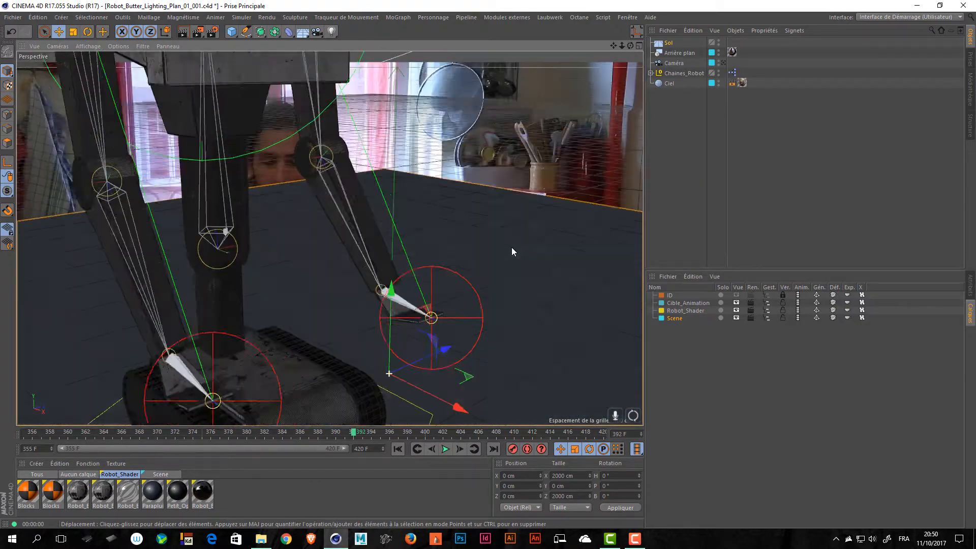
middle_click_drag(512, 248, 497, 203, "alt")
left_click_drag(497, 205, 496, 224, "alt")
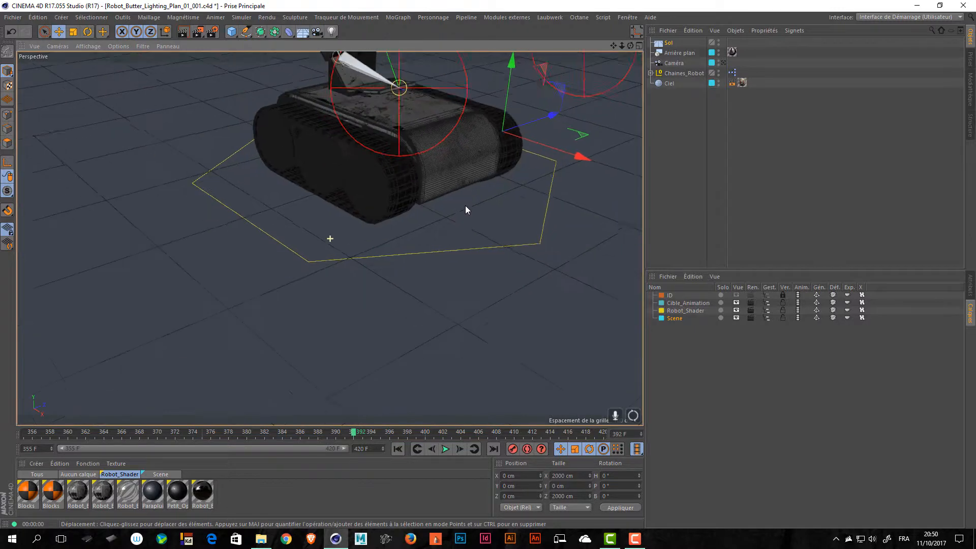
left_click_drag(465, 206, 400, 233, "alt")
right_click_drag(399, 234, 437, 236, "alt")
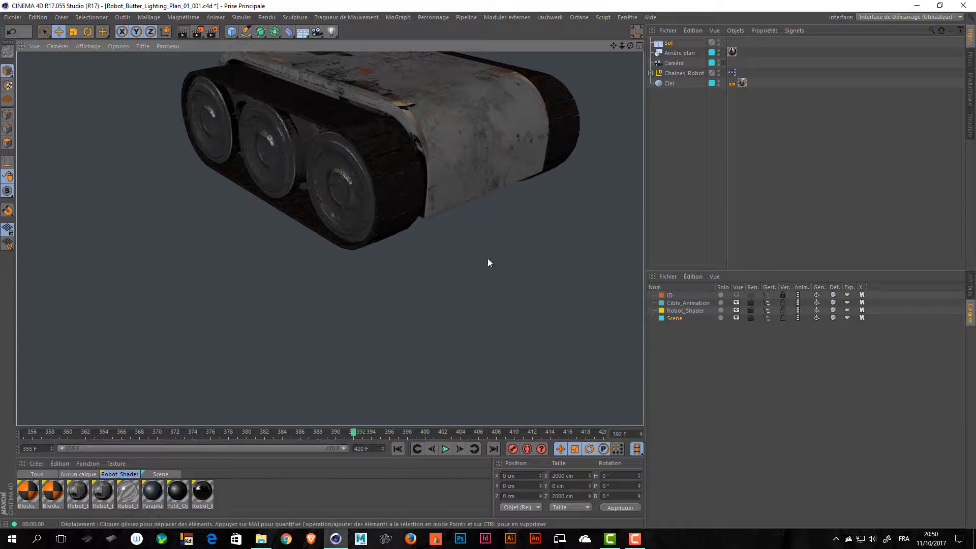
right_click_drag(481, 237, 407, 238, "alt")
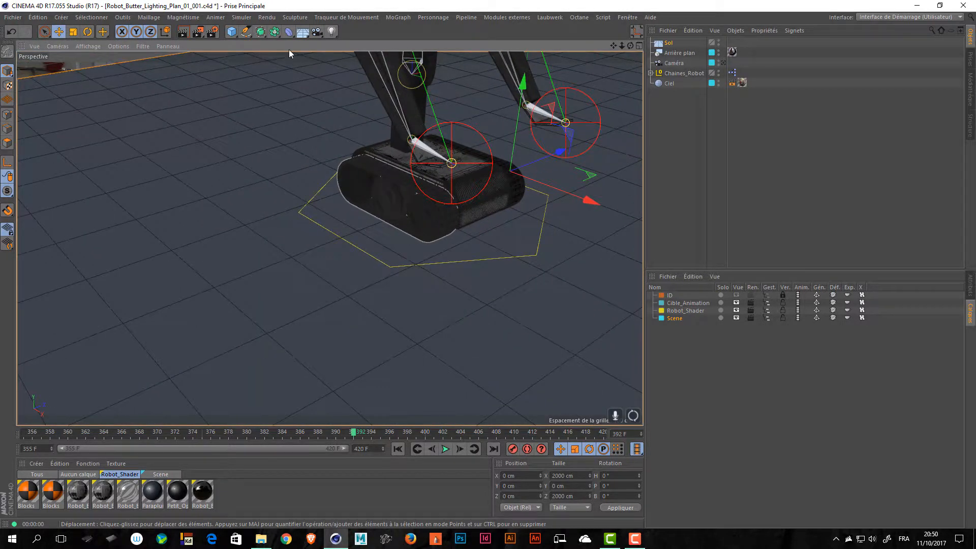
Open the render settings and set the render engine to Physique
left_click(209, 33)
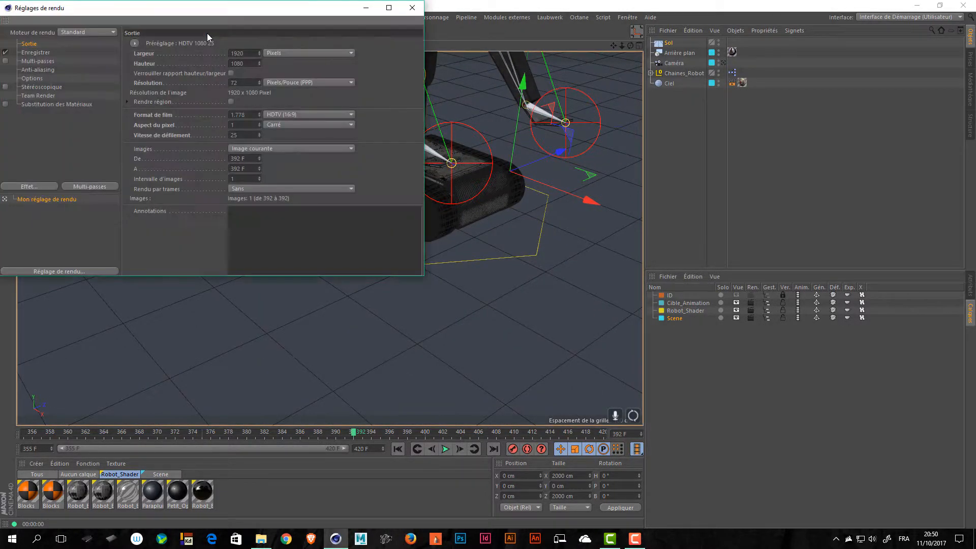
left_click_drag(172, 11, 452, 56)
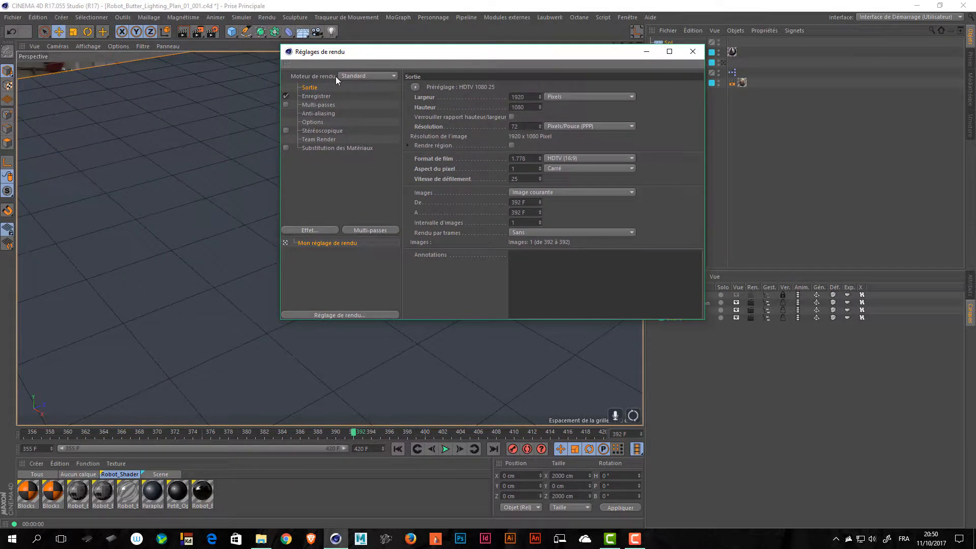
left_click(353, 76)
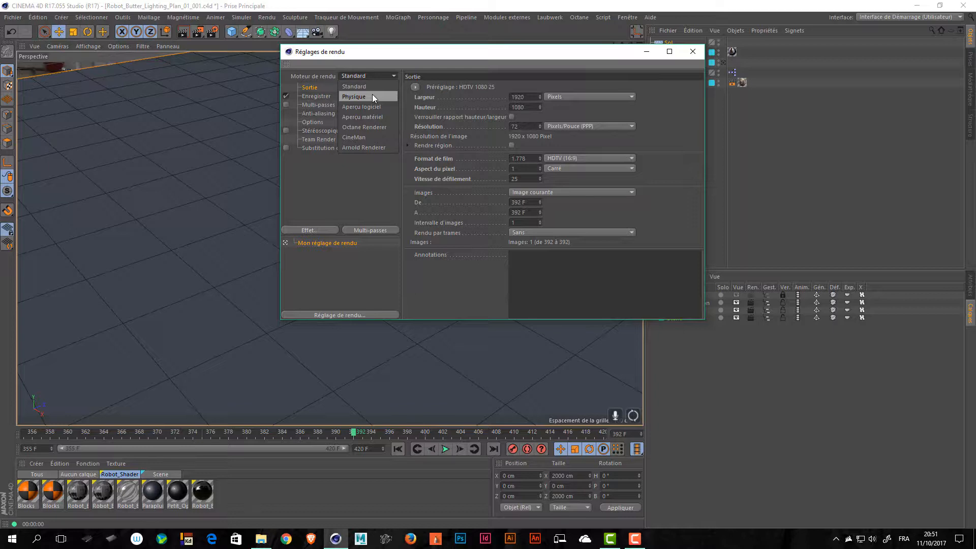
left_click(372, 97)
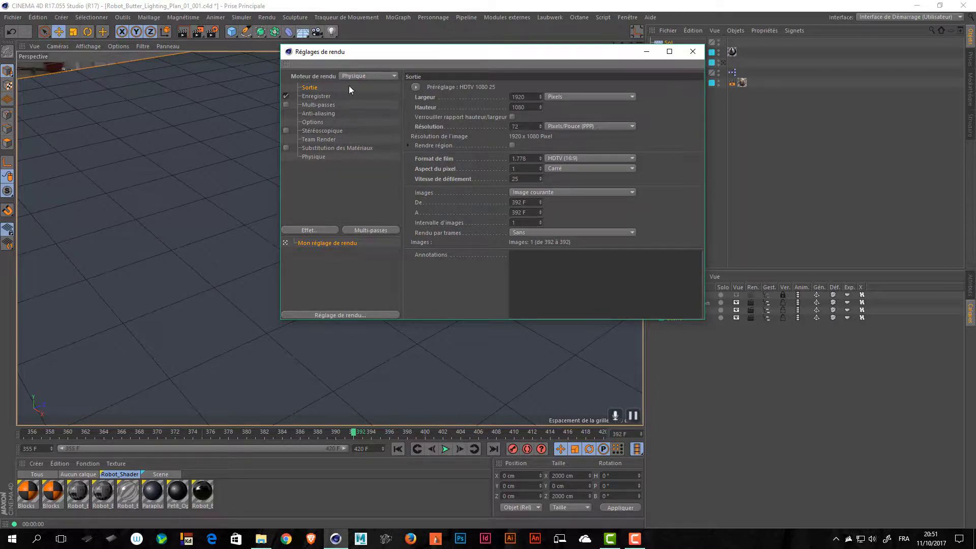
left_click_drag(377, 51, 508, 73)
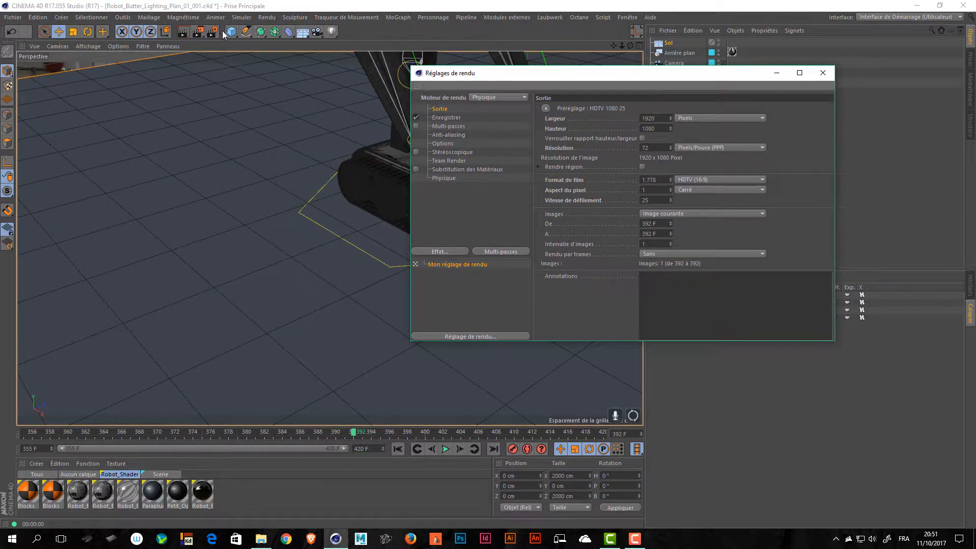
Disable saving of renders and set the output width to 480 pixels with the width/height ratio locked
left_click(446, 119)
left_click(440, 109)
left_click(642, 138)
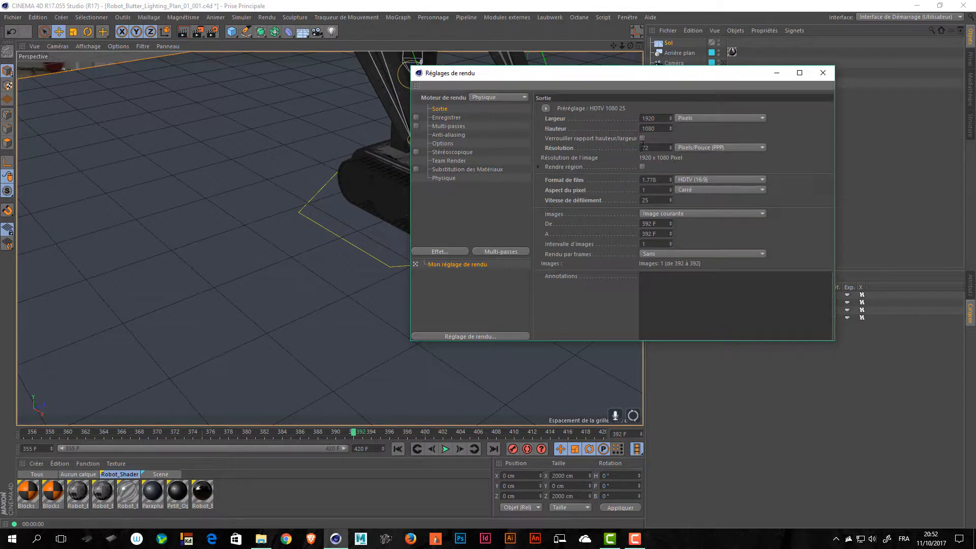
double_click(661, 118)
type("480")
key("Return")
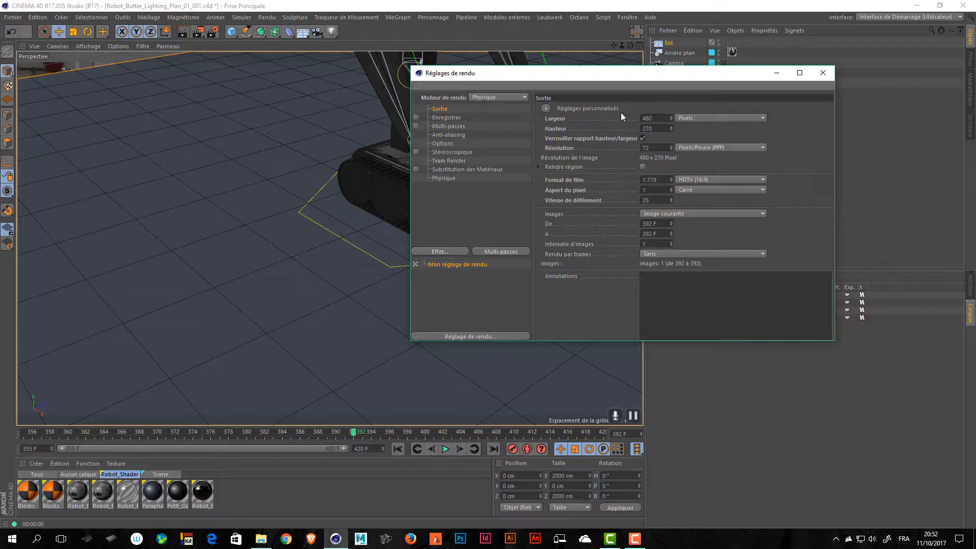
Switch the render engine to Standard and save the scene
middle_click_drag(383, 173, 240, 193, "alt")
scroll(269, 242, "up", 5)
left_click_drag(270, 242, 376, 200, "alt")
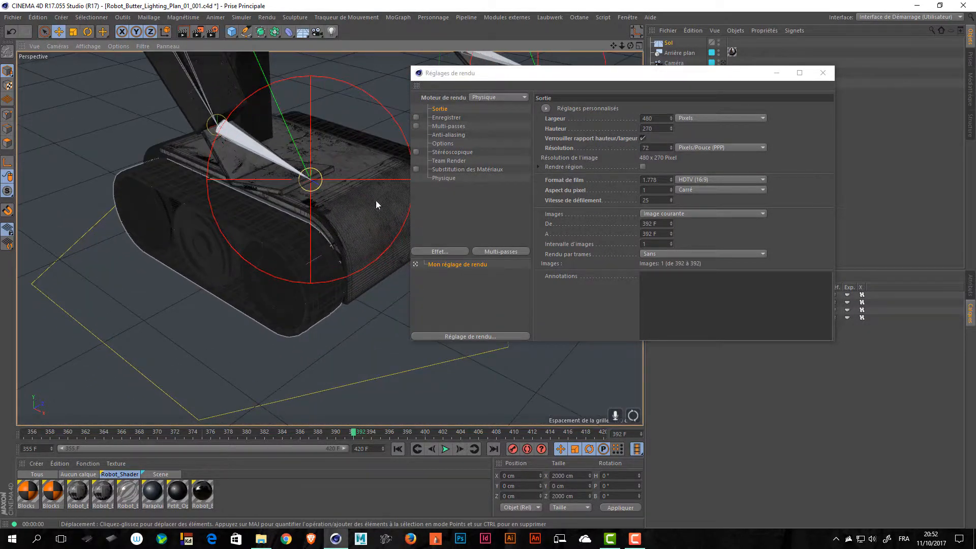
left_click(510, 96)
left_click(497, 106)
left_click_drag(481, 75, 520, 77)
key("ctrl+s")
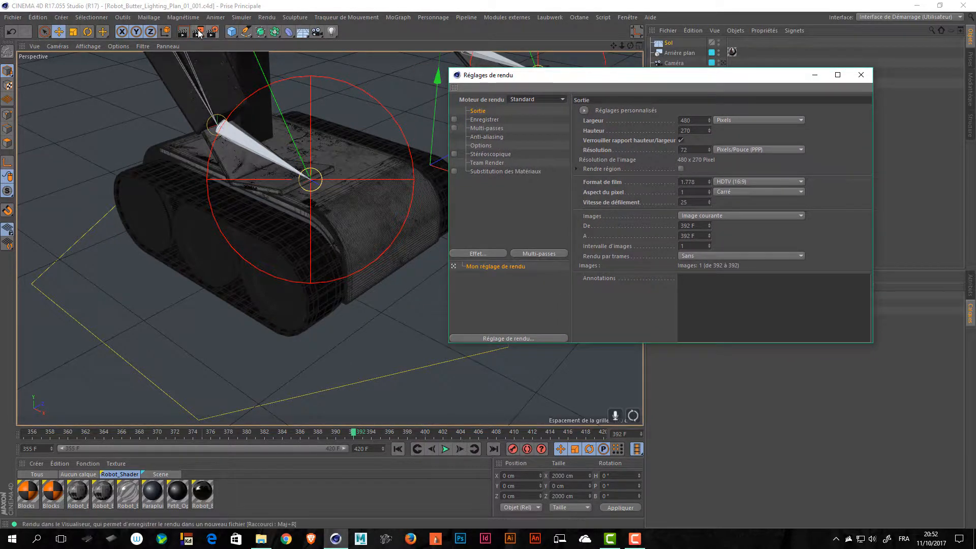
Render the robot's tracked base in the Visualiseur and widen its render history list
left_click_drag(239, 198, 241, 254, "alt")
middle_click_drag(241, 254, 254, 240, "alt")
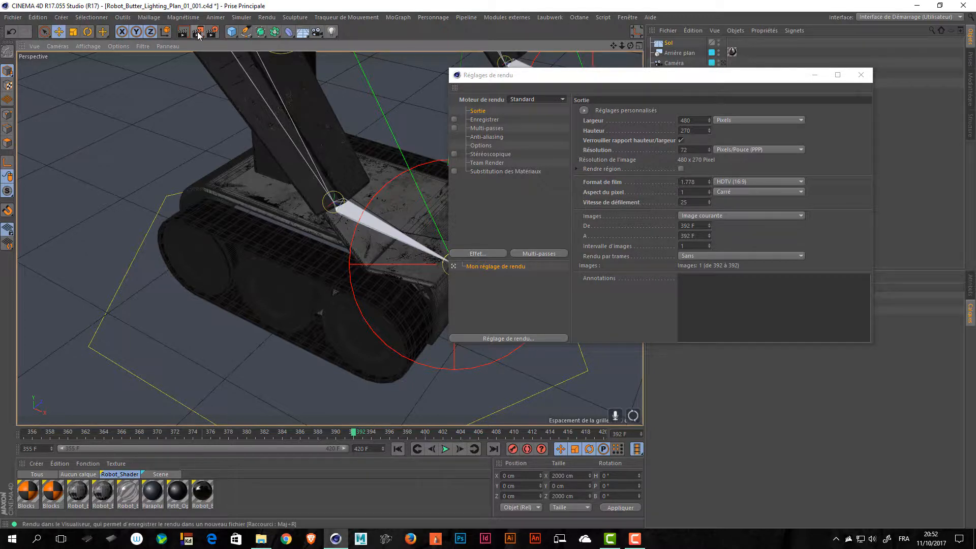
left_click(197, 32)
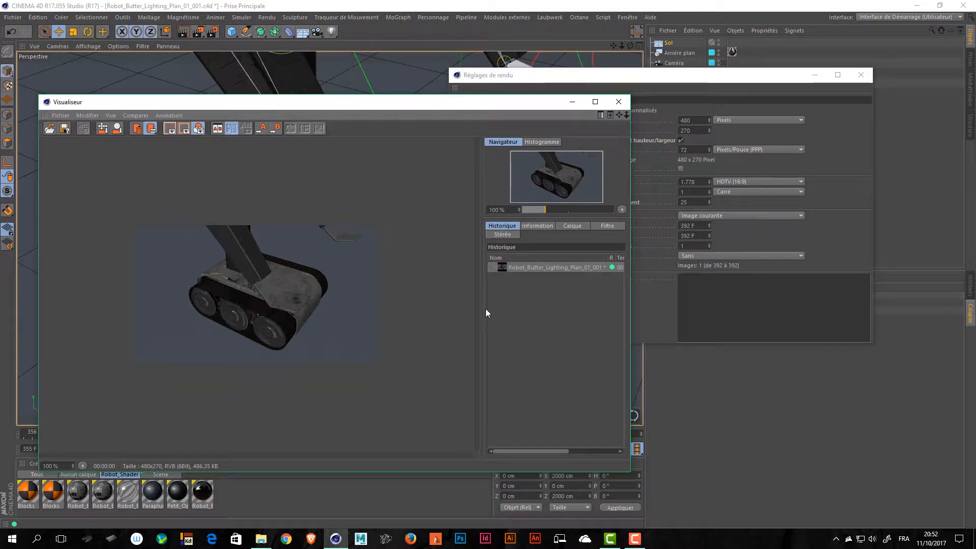
left_click_drag(484, 309, 370, 301)
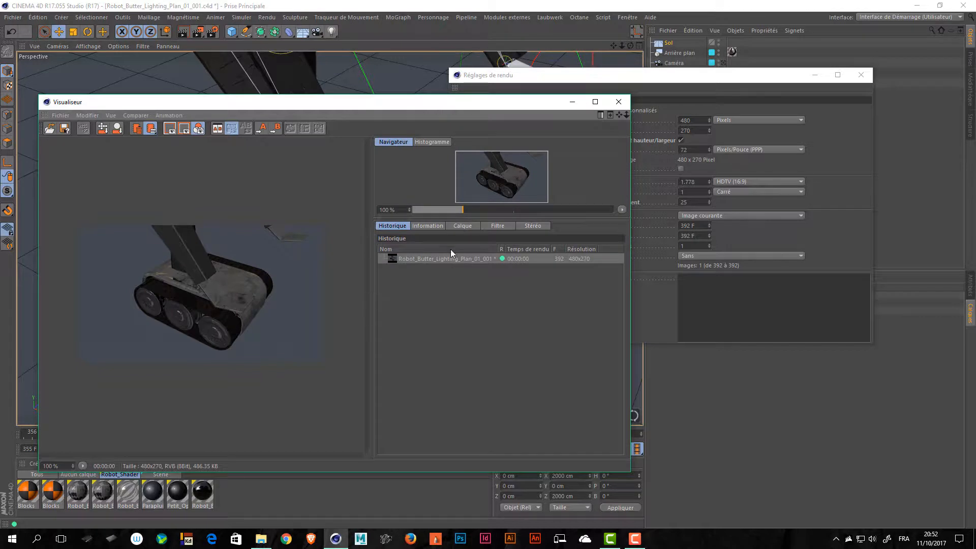
Set the render output width to 1920 pixels, then render the tracked base again and inspect its wheels and tracks
left_click(664, 80)
left_click_drag(700, 122, 634, 121)
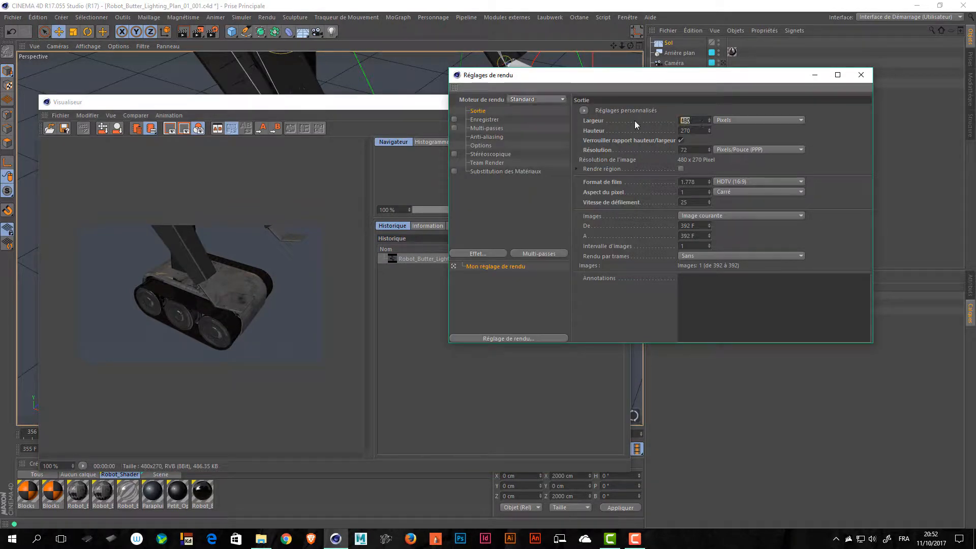
type("1920")
key("Return")
left_click(194, 31)
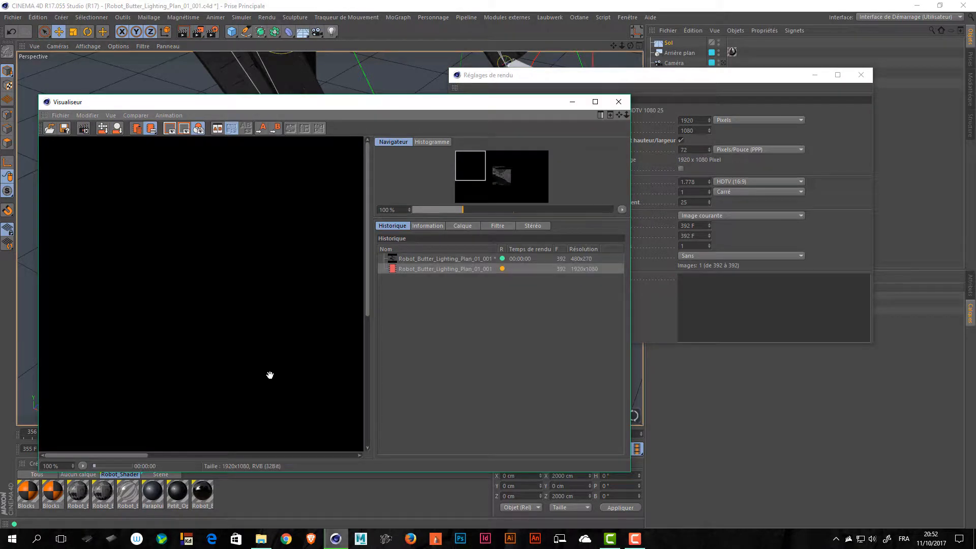
left_click_drag(49, 150, 233, 288)
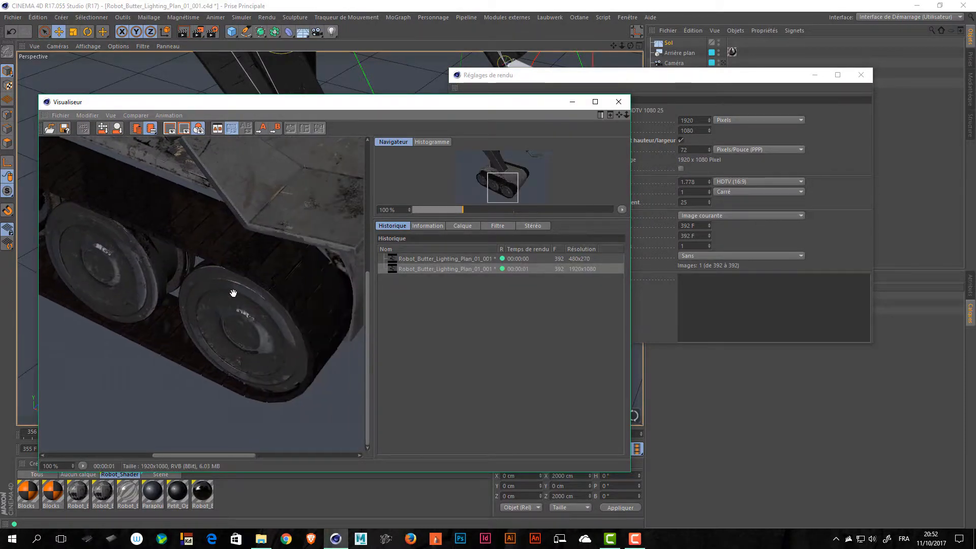
left_click_drag(192, 352, 315, 423)
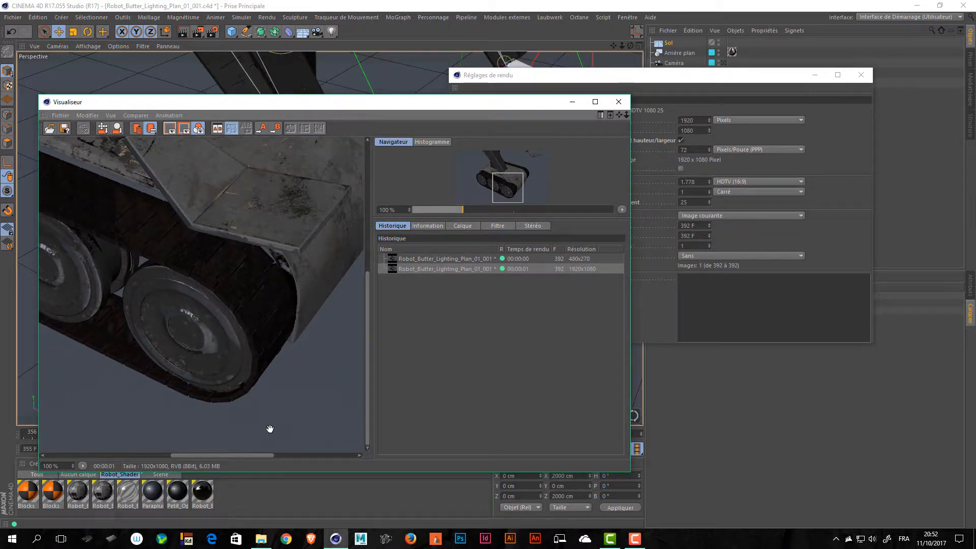
left_click_drag(150, 409, 138, 291)
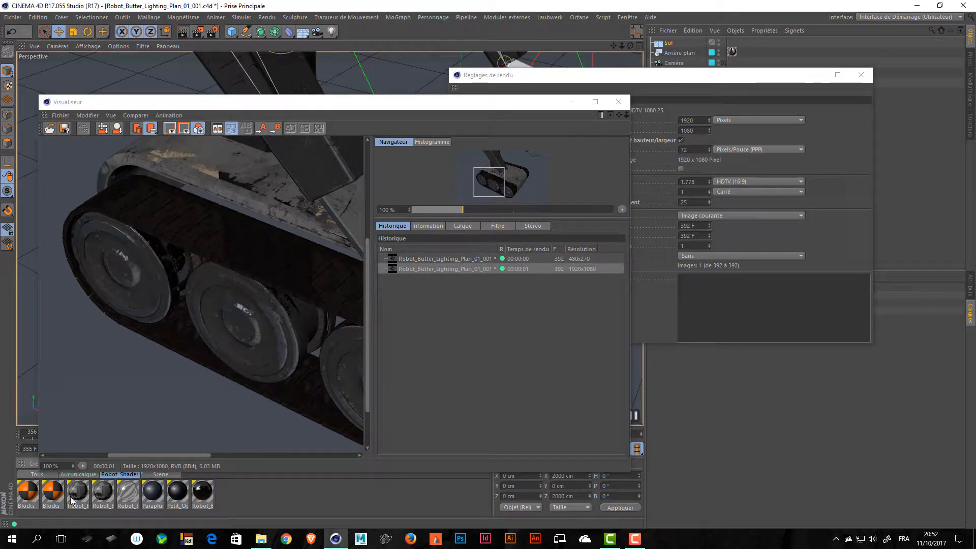
Create a default material, apply it to the Sol object and render the tracked base again
left_click(37, 474)
double_click(455, 494)
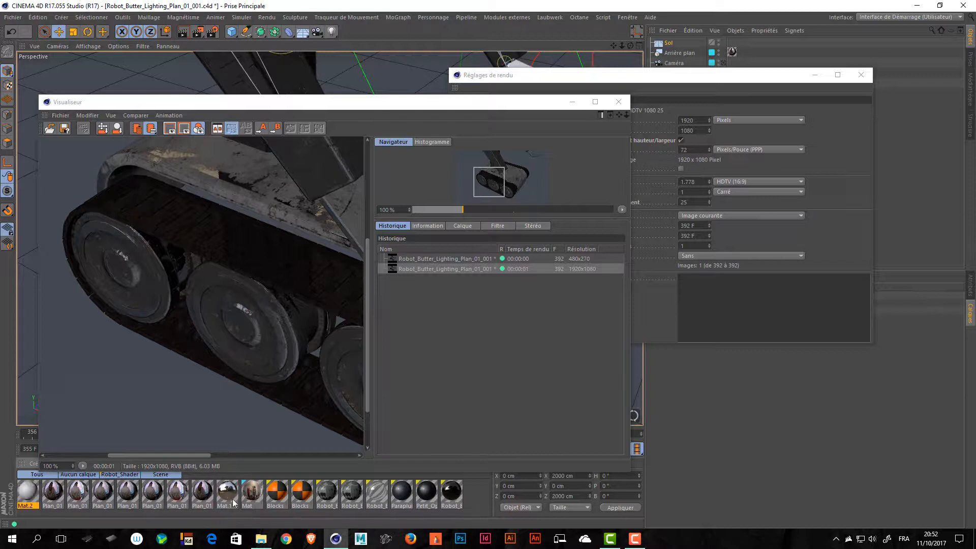
left_click_drag(30, 490, 669, 45)
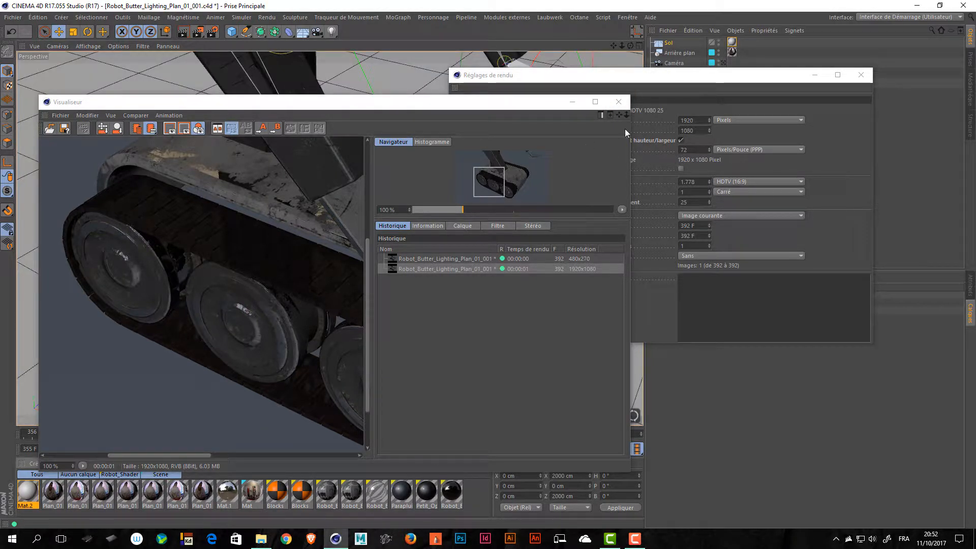
left_click(198, 32)
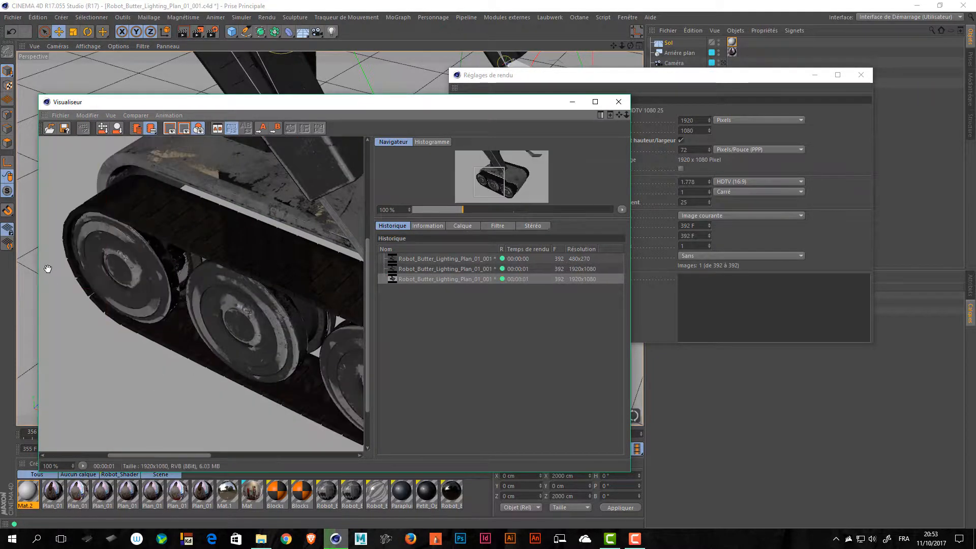
left_click_drag(271, 389, 42, 293)
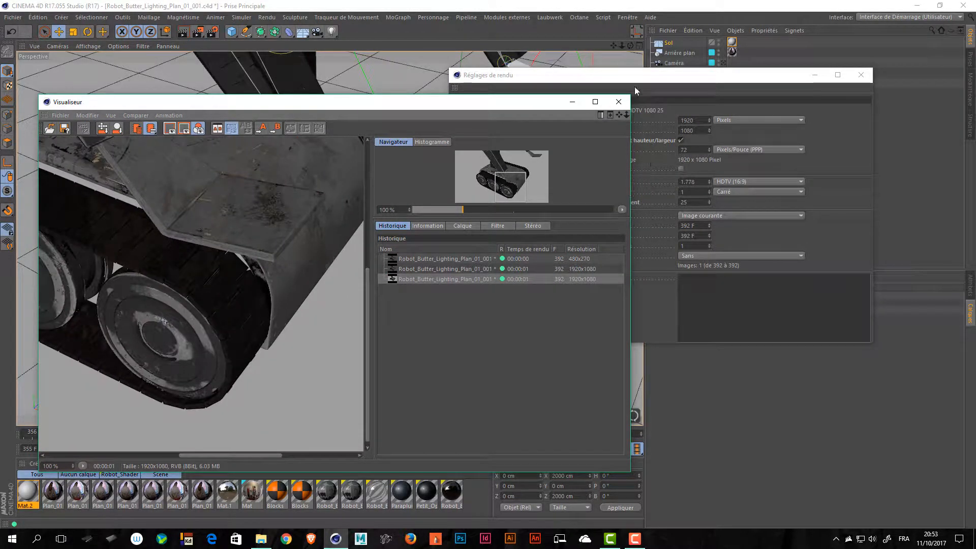
Arrange the Visualiseur and render settings windows side by side, each filling half the screen
left_click_drag(631, 80, 973, 90)
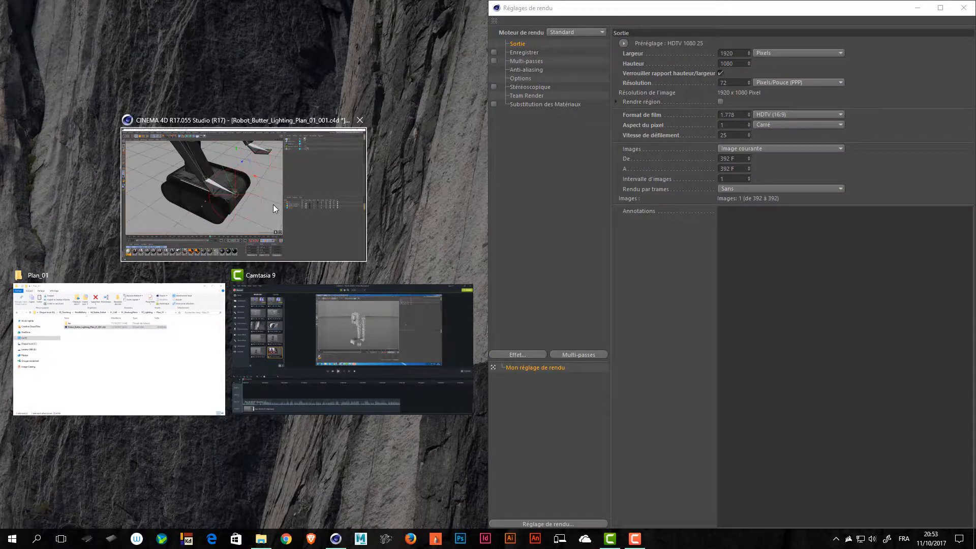
left_click(332, 232)
left_click_drag(424, 101, 0, 83)
left_click_drag(170, 269, 370, 200)
Rename the latest render in the Visualiseur history as Standard
double_click(440, 194)
type("S")
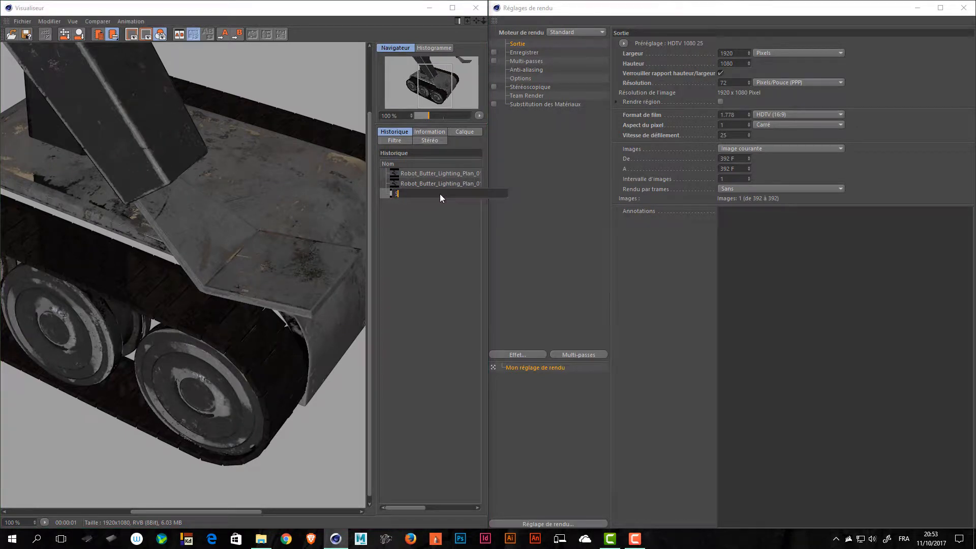
type("tandard")
key("Return")
Set the render engine to Physique and show its sampling settings
left_click(541, 197)
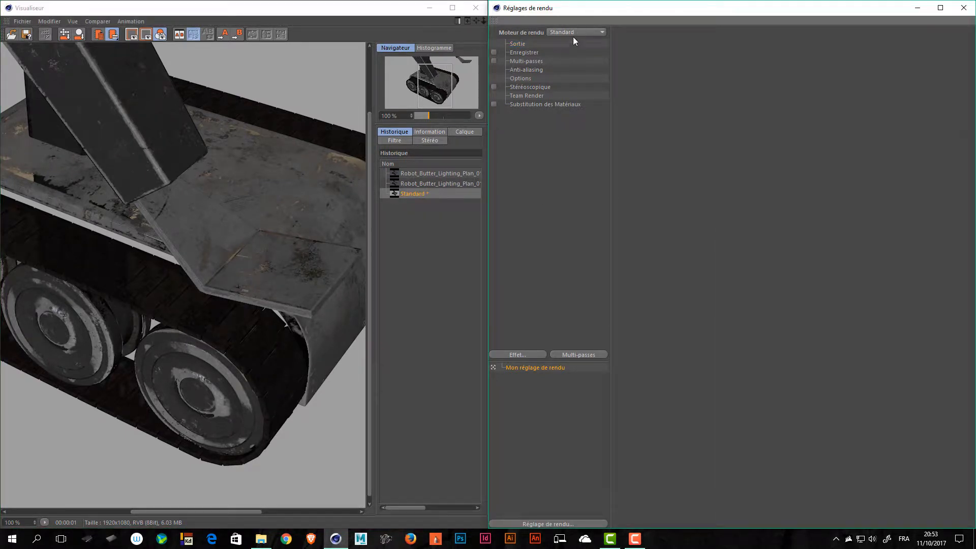
left_click(578, 32)
left_click(569, 49)
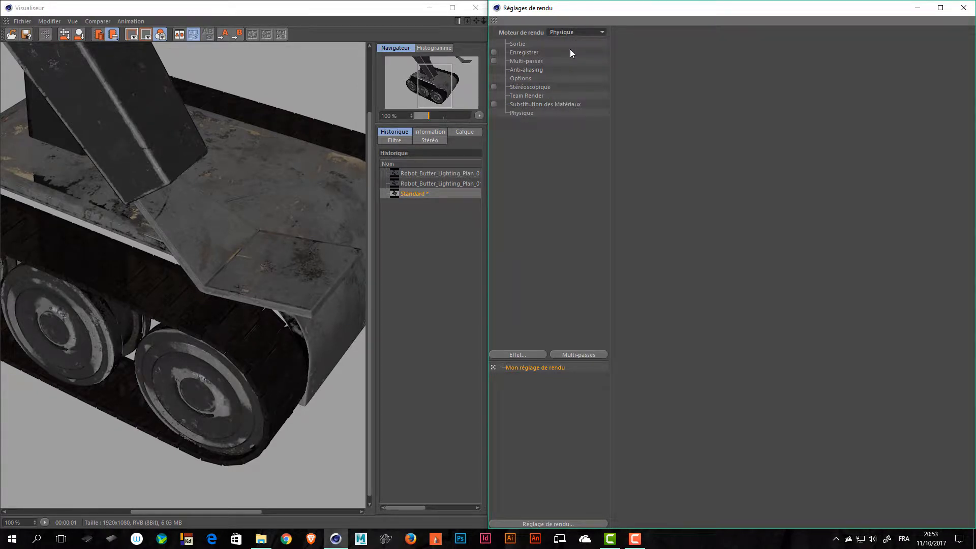
left_click(518, 112)
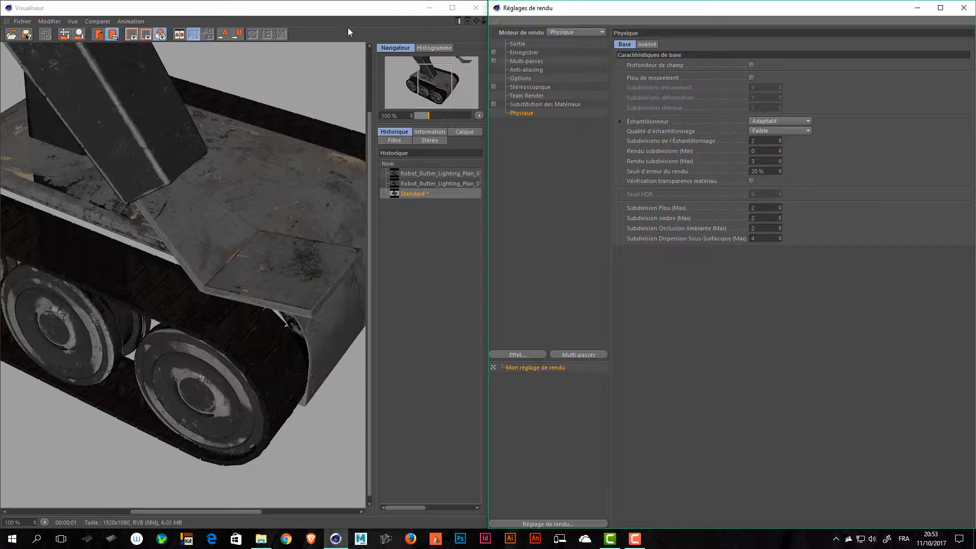
Render the tracked base with the Physique engine and inspect the wheels and body in the Visualiseur
key("shift+r")
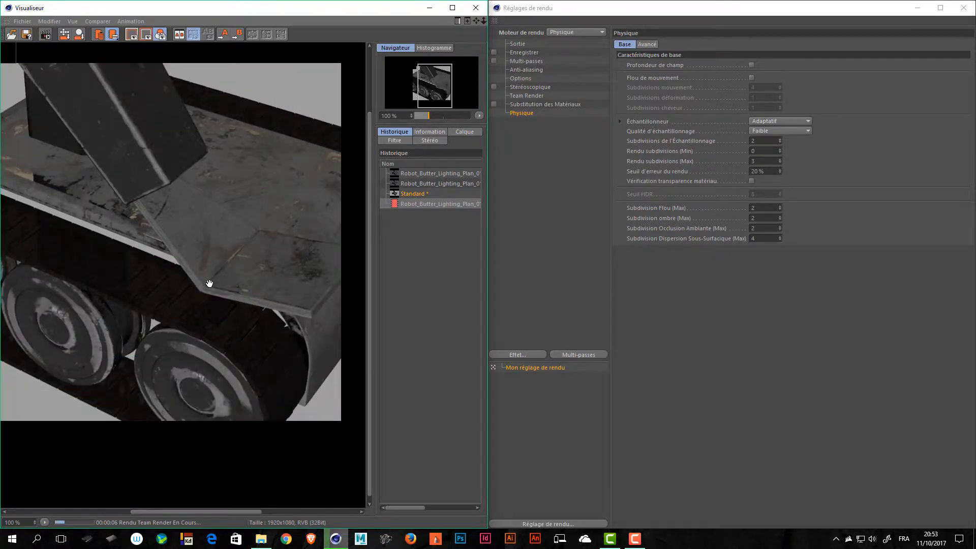
left_click_drag(229, 253, 480, 316)
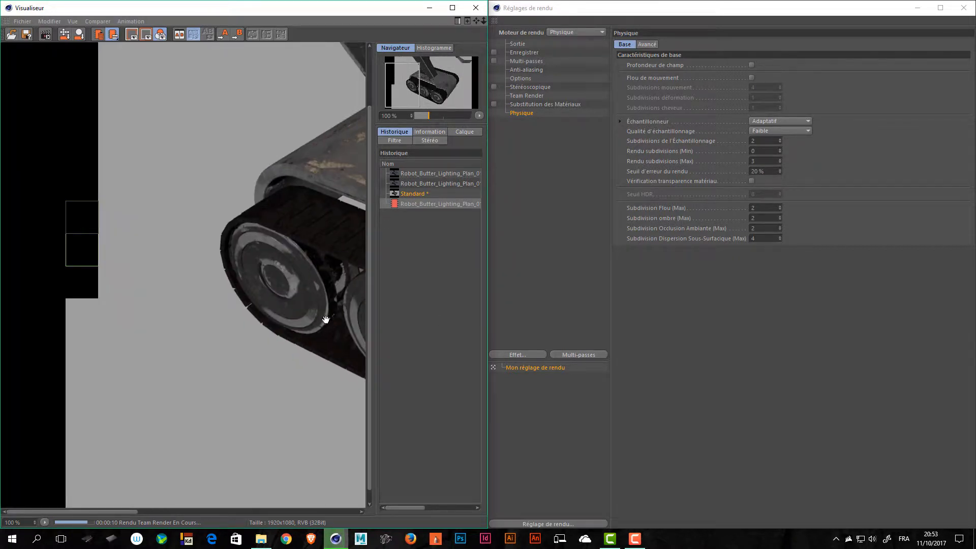
left_click_drag(248, 248, 152, 251)
left_click_drag(296, 304, 199, 220)
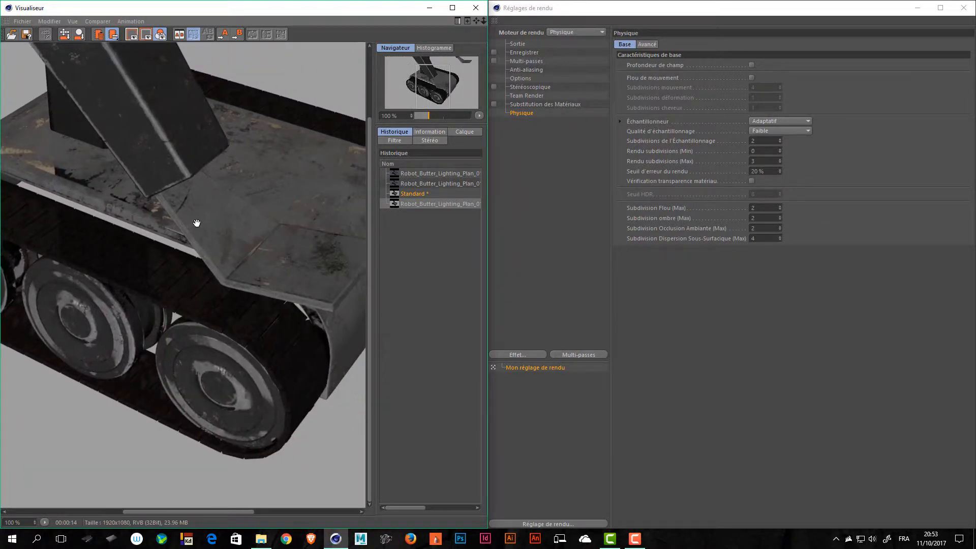
Delete the two oldest test renders from the Visualiseur history, including their unused files, keeping Standard and the latest Physique render
left_click_drag(312, 338, 302, 303)
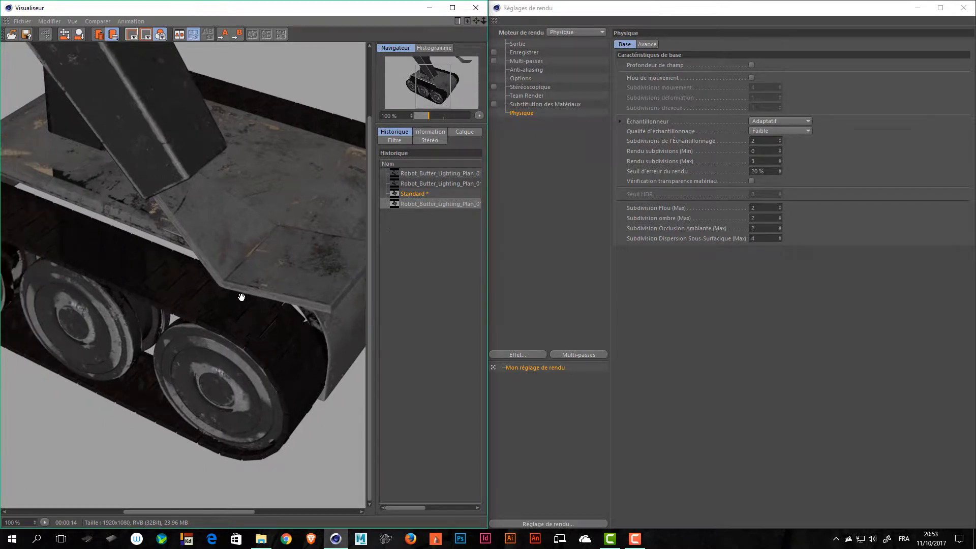
left_click(416, 204)
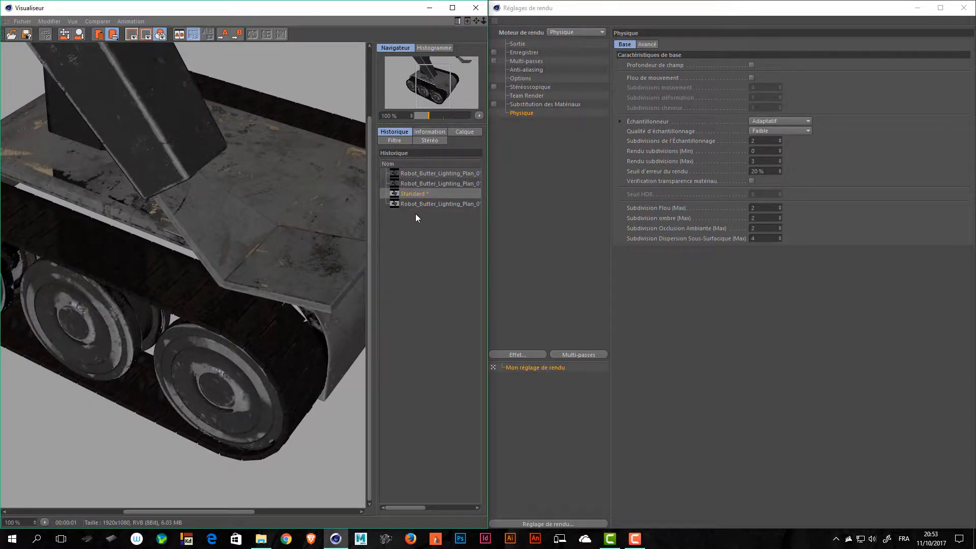
left_click(422, 183)
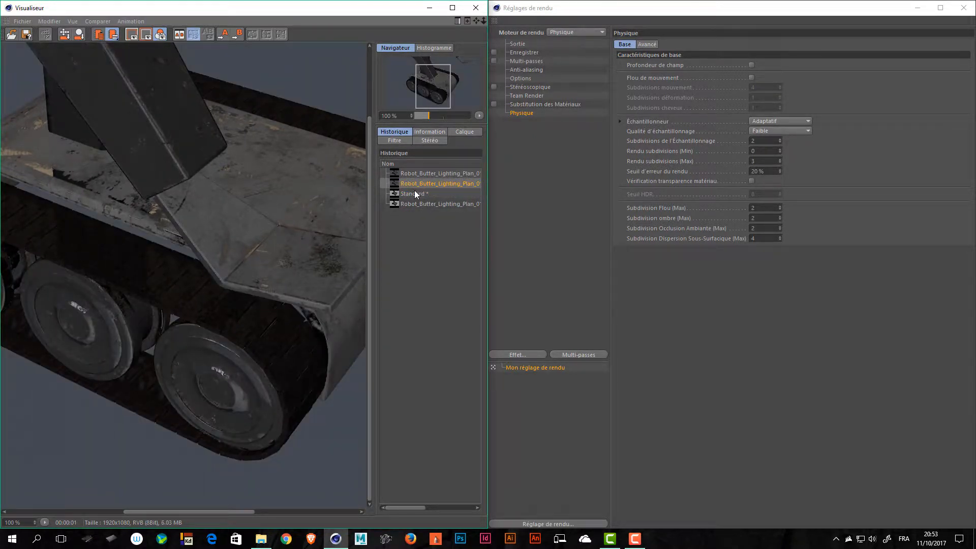
key("Delete")
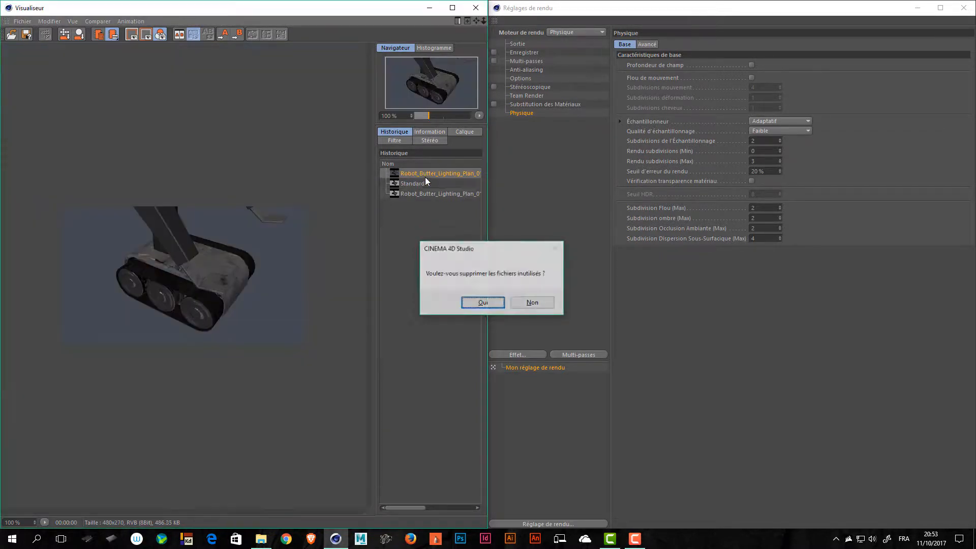
key("Return")
key("Delete")
key("Return")
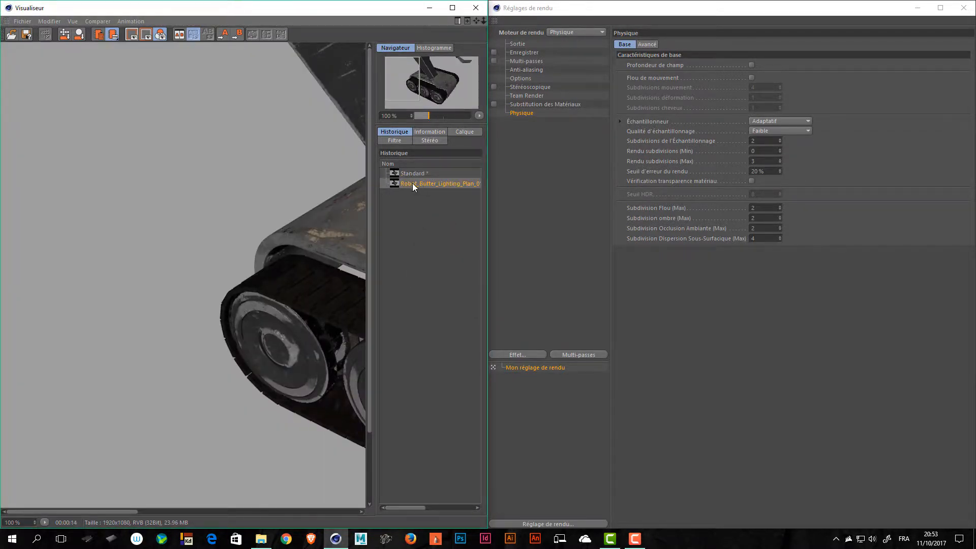
Rename the latest Physique render in the history as Physical
double_click(412, 184)
type("P")
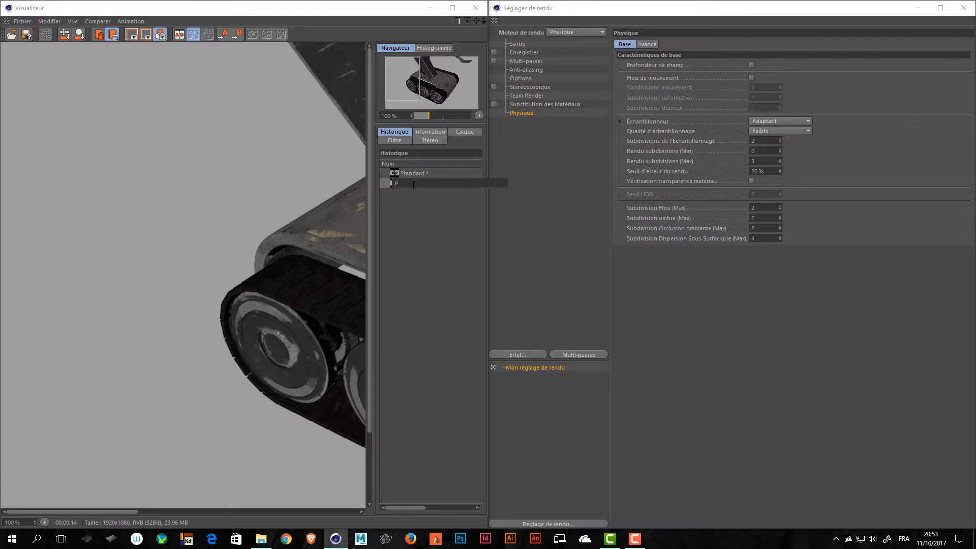
type("hysical")
key("Return")
Inspect the body and wheels in the Physical render and widen the Visualiseur to show the whole tracked base
left_click_drag(322, 263, 34, 162)
left_click_drag(162, 245, 87, 187)
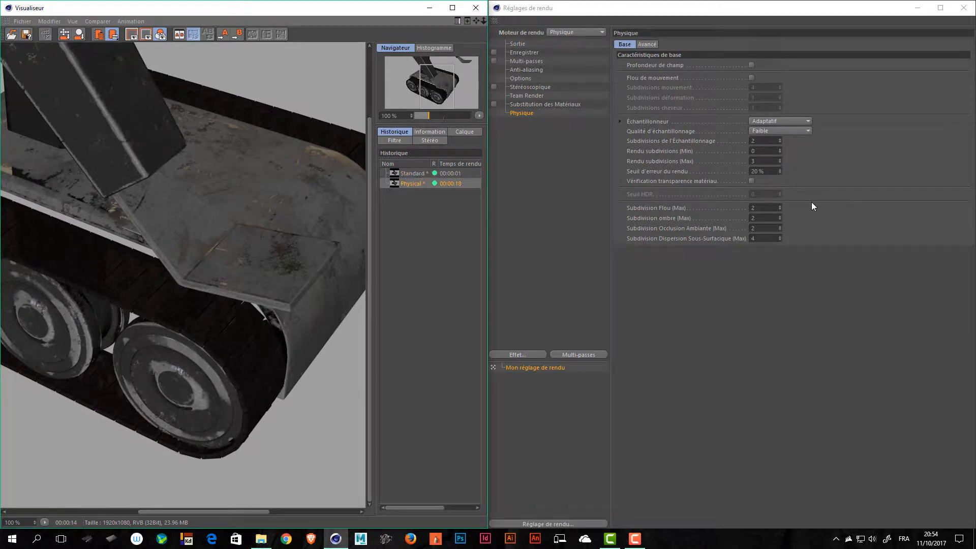
left_click_drag(115, 204, 281, 378)
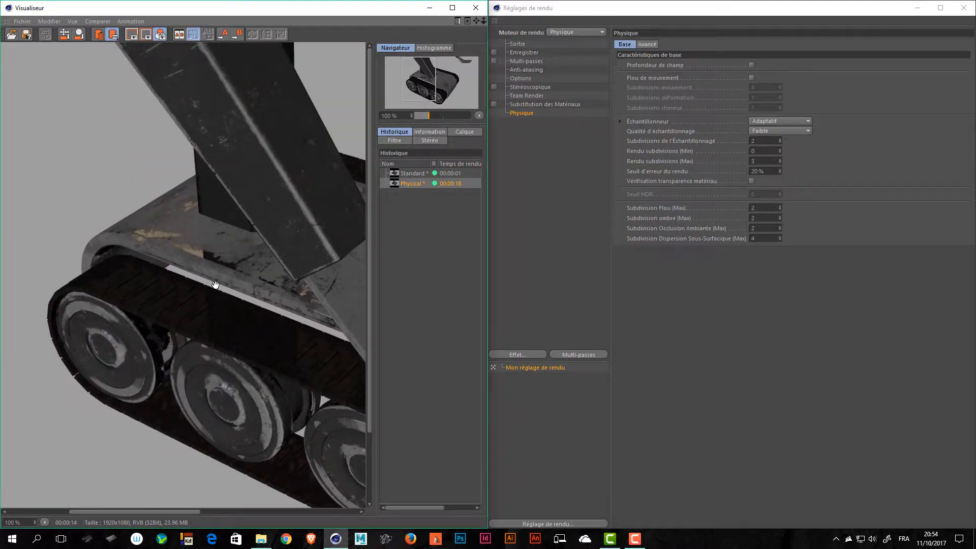
left_click_drag(215, 286, 259, 279)
left_click_drag(321, 343, 138, 203)
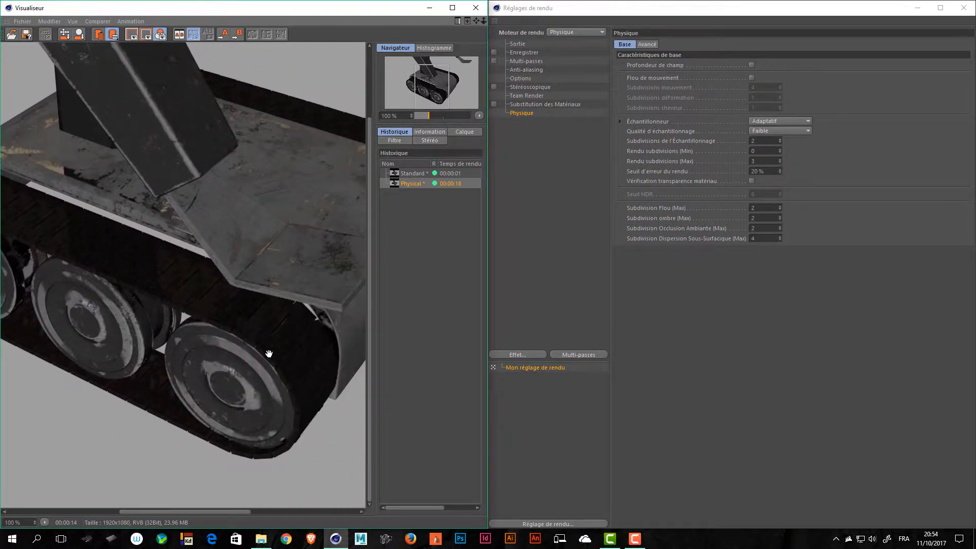
left_click_drag(269, 353, 256, 332)
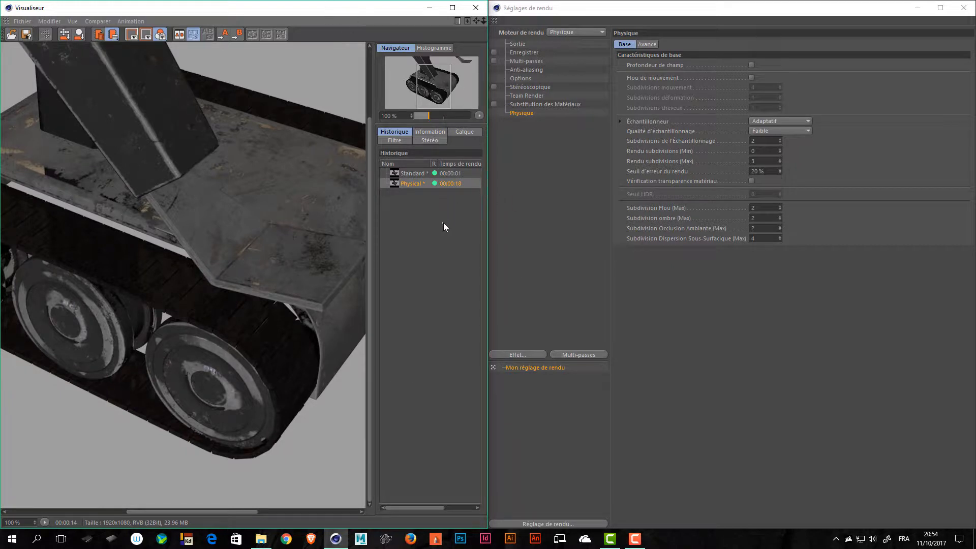
left_click_drag(489, 225, 818, 236)
left_click_drag(492, 237, 605, 238)
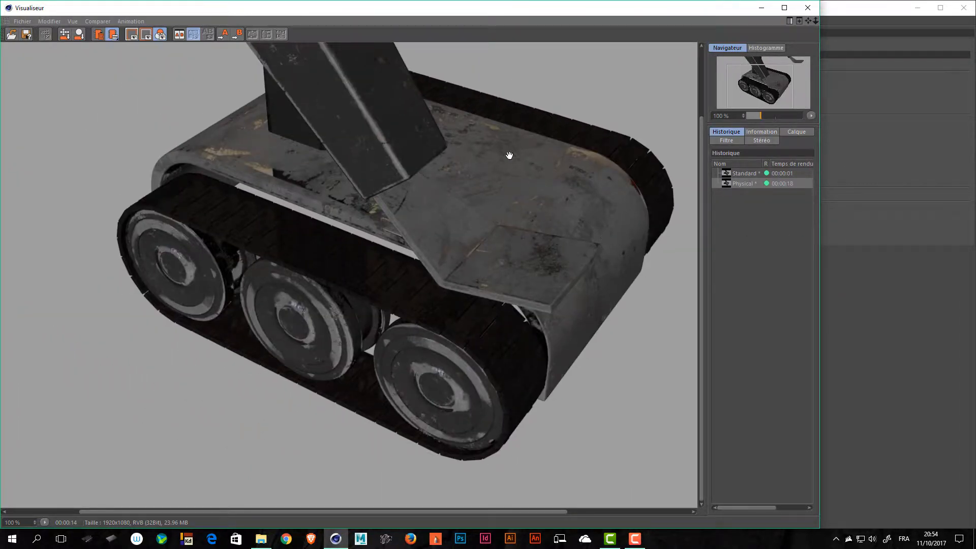
left_click_drag(491, 335, 411, 332)
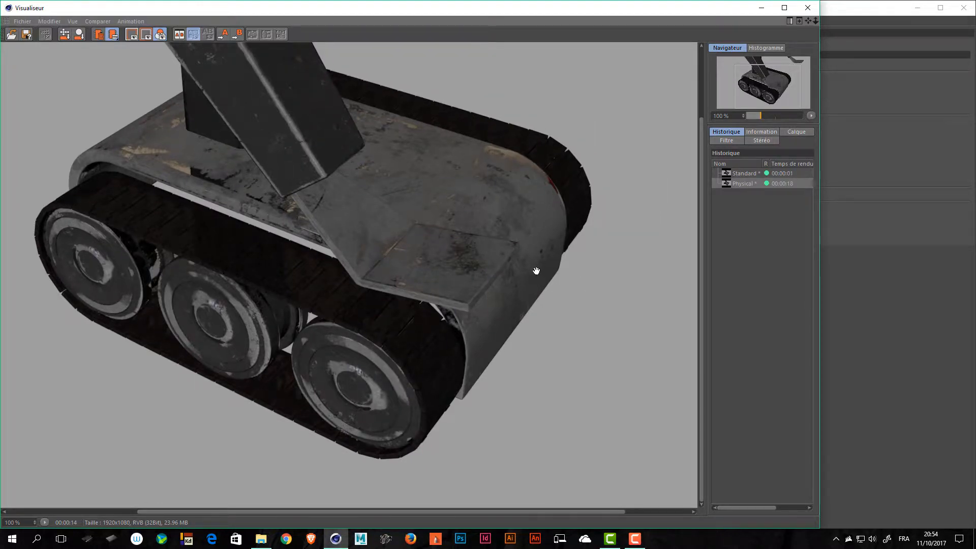
Compare the Standard and Physical renders close up where the track meets the front of the body
left_click(758, 174)
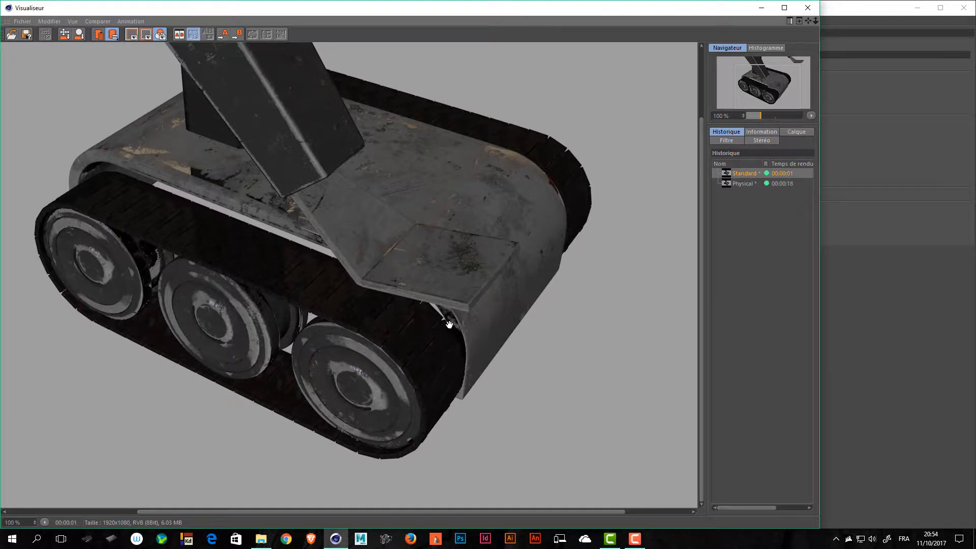
scroll(470, 366, "up", 3)
scroll(472, 365, "up", 6)
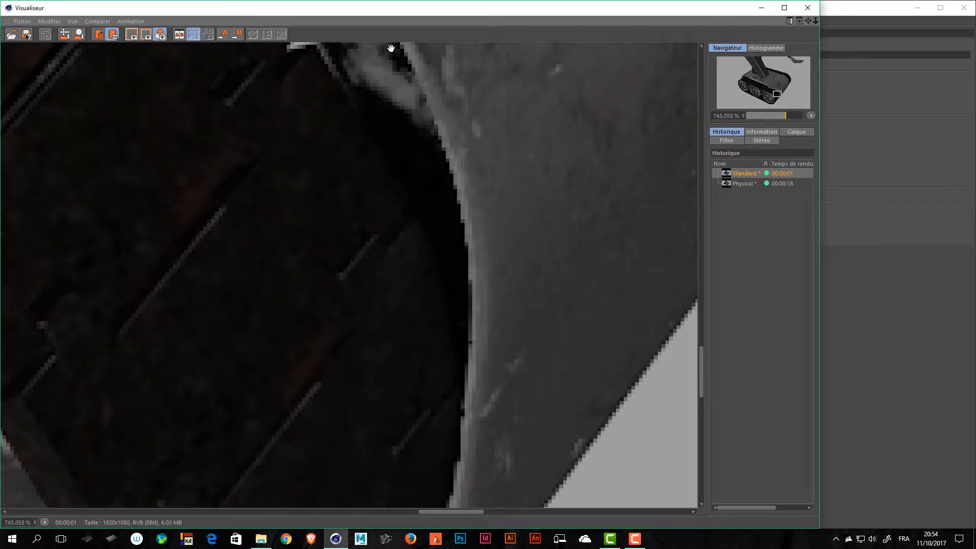
left_click(740, 184)
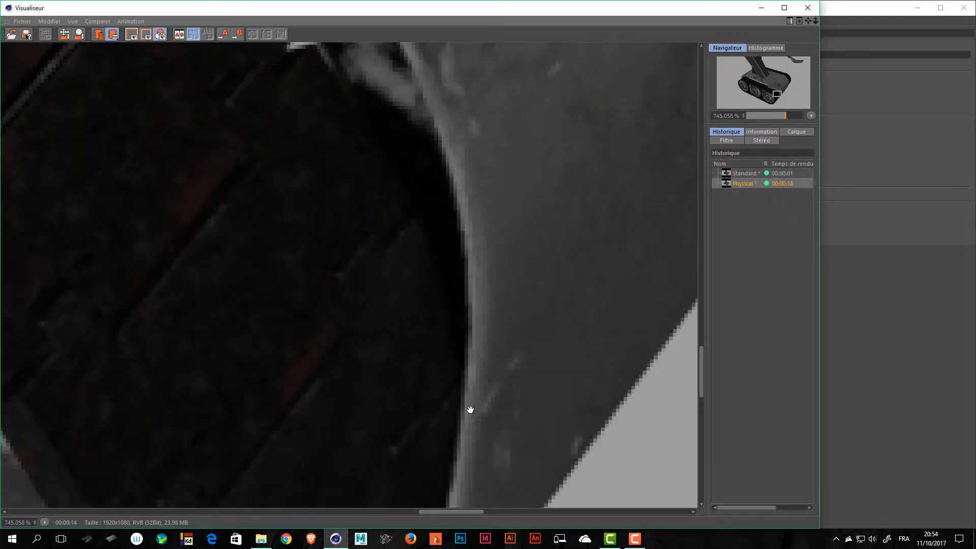
scroll(424, 189, "down", 3)
scroll(424, 189, "down", 3)
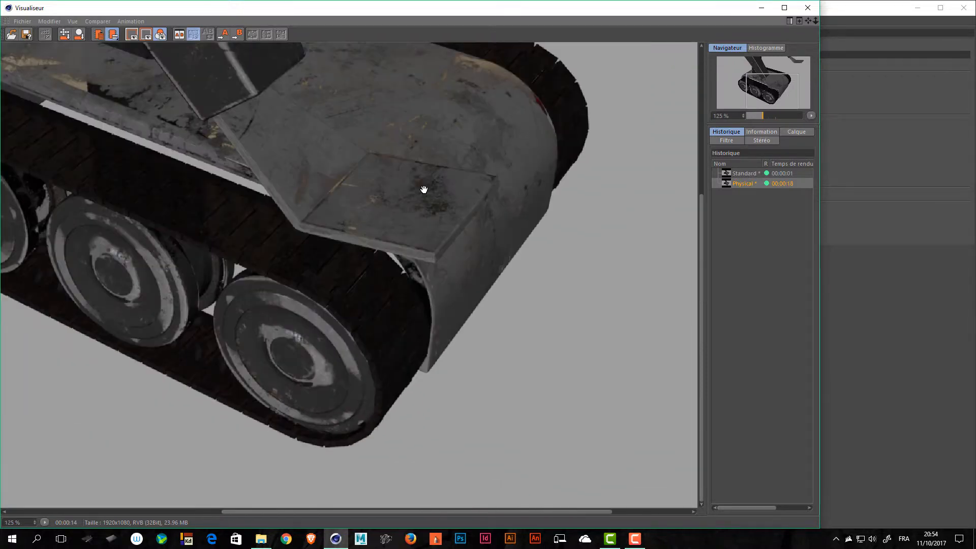
scroll(396, 264, "down", 2)
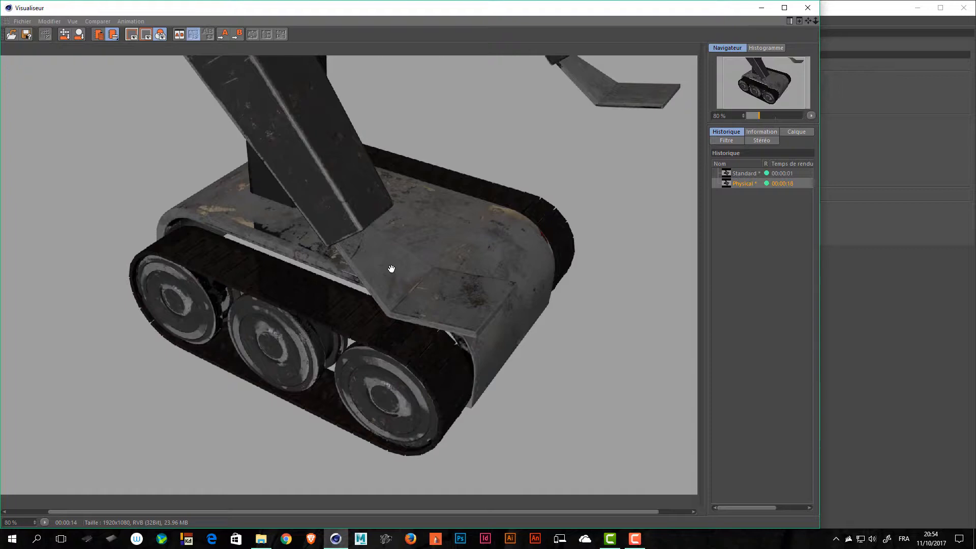
Compare the track and wheel detail by alternating repeatedly between the Standard and Physical renders at higher magnification
scroll(537, 346, "up", 1)
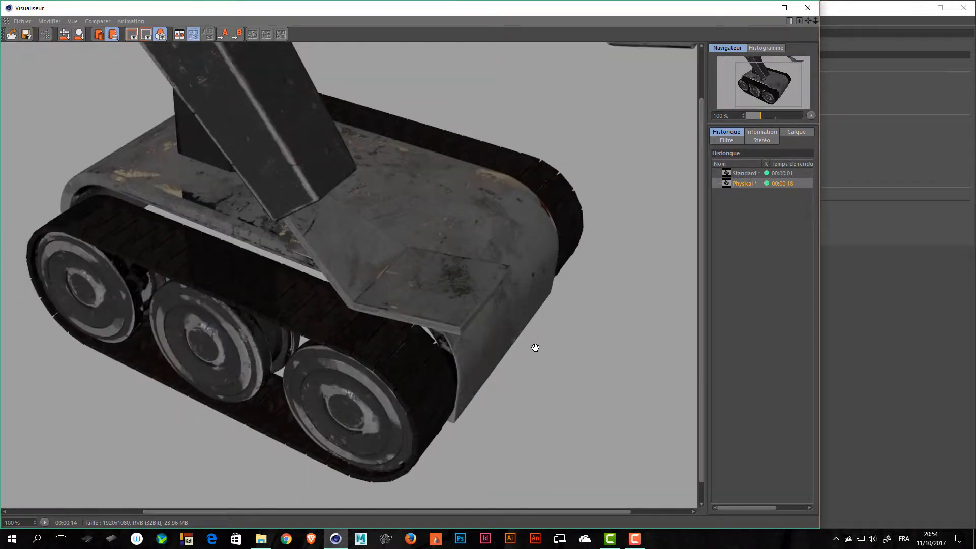
left_click_drag(281, 281, 371, 265)
scroll(526, 368, "up", 2)
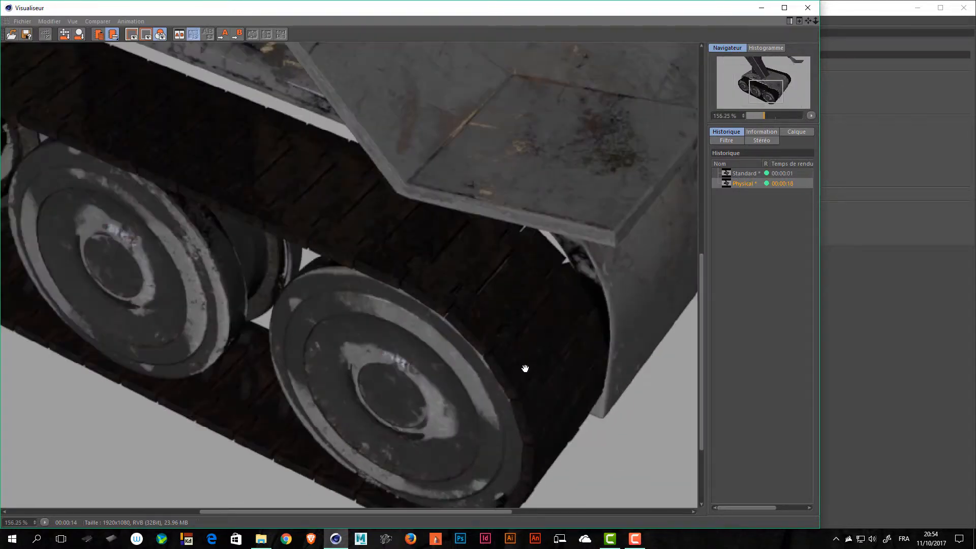
scroll(525, 368, "up", 1)
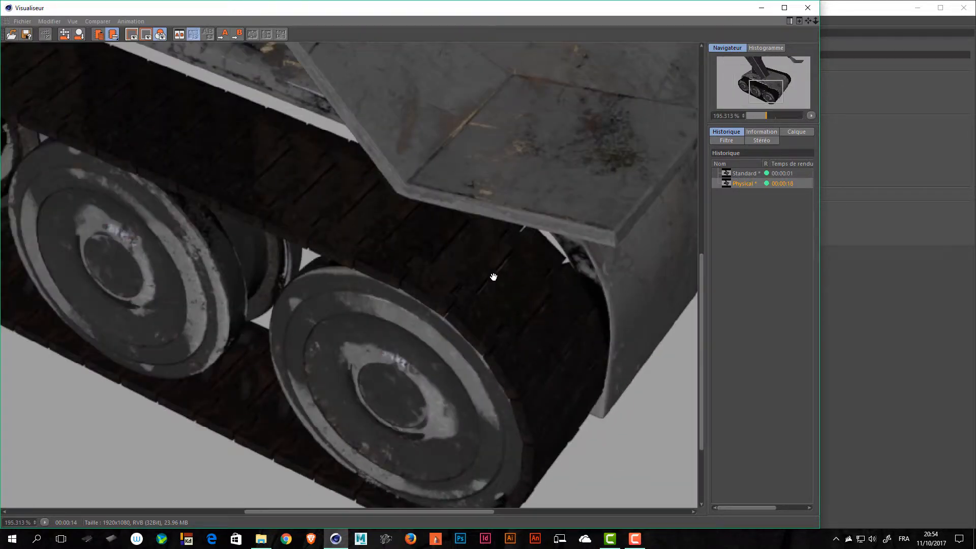
left_click(742, 173)
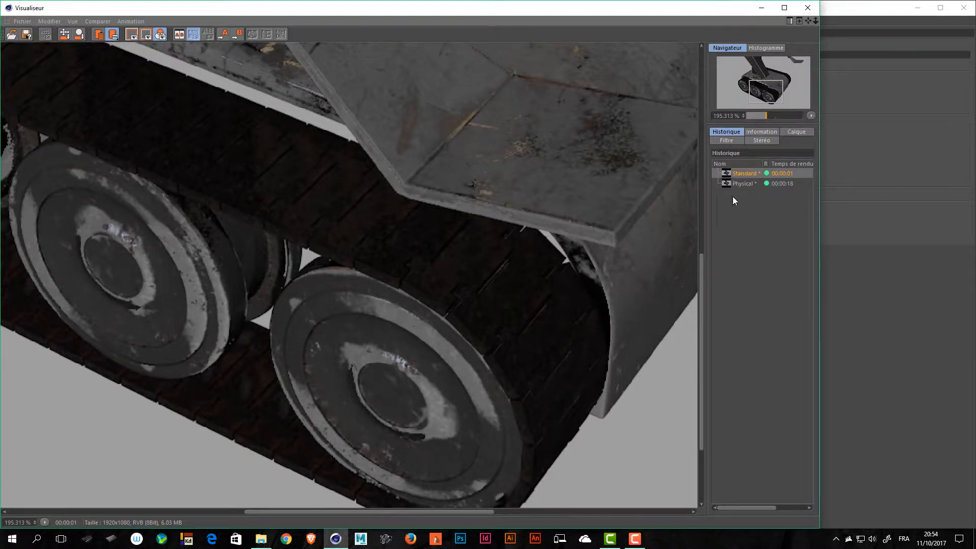
left_click(745, 183)
left_click(745, 175)
left_click(750, 185)
left_click(753, 173)
left_click(745, 184)
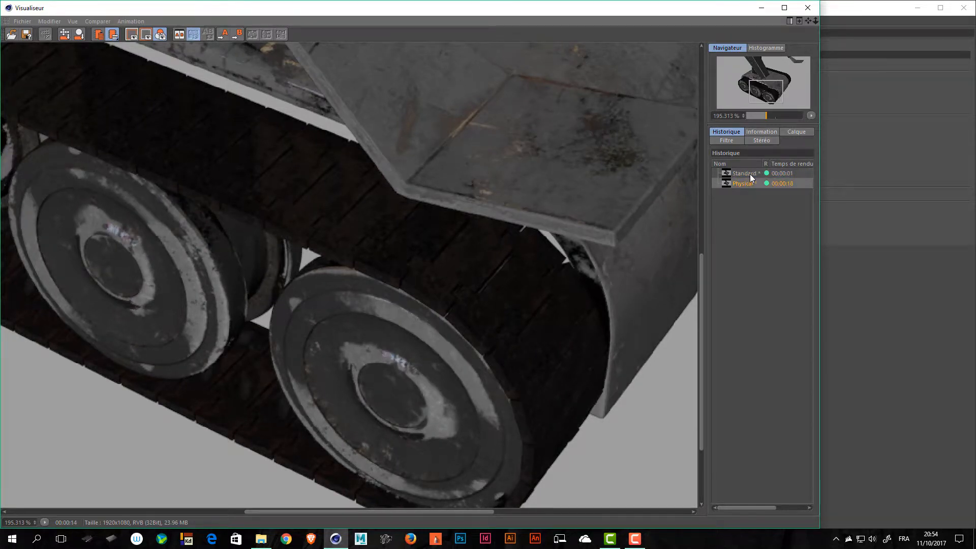
left_click(751, 175)
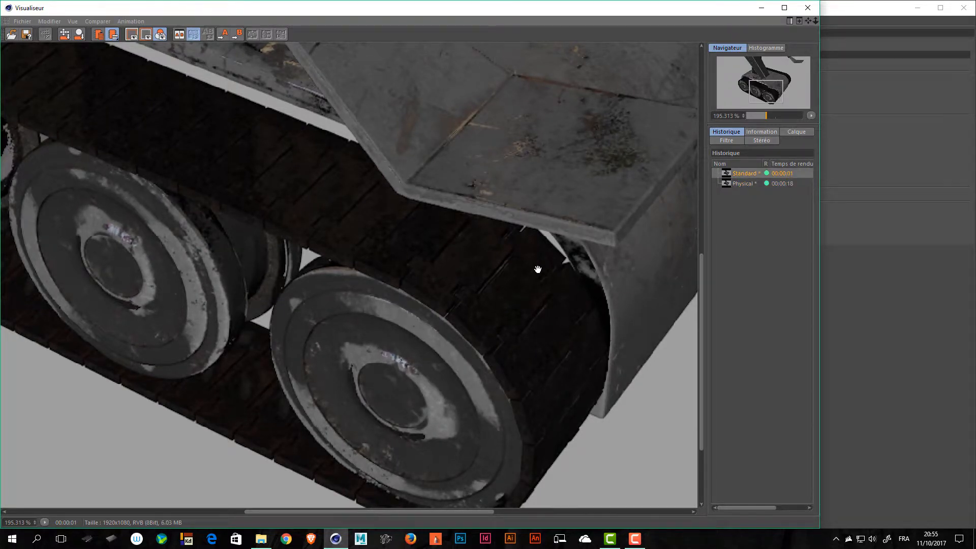
left_click(744, 181)
left_click(745, 172)
left_click(735, 186)
scroll(450, 258, "down", 3)
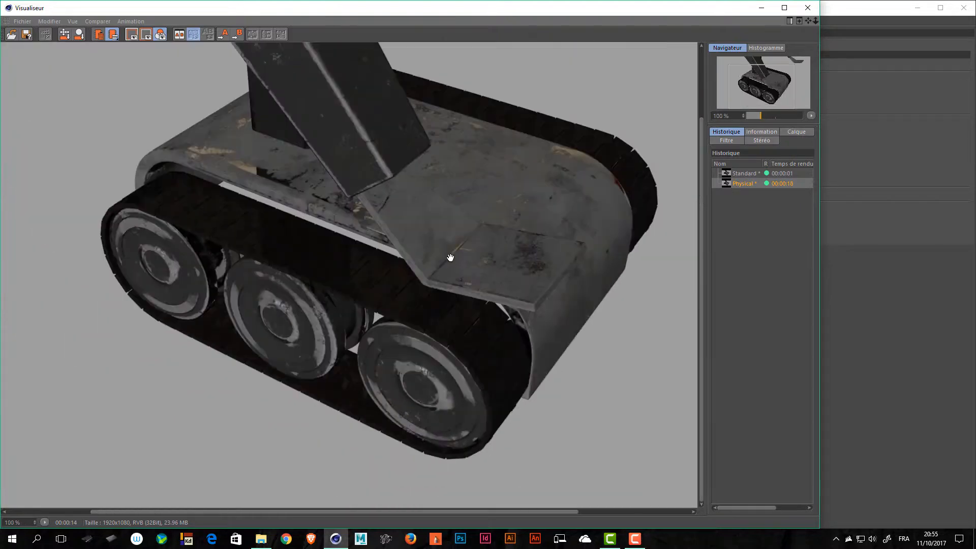
scroll(450, 258, "down", 2)
Close the Visualiseur and add the Occlusion ambiante effect to the Physique render settings
left_click(808, 7)
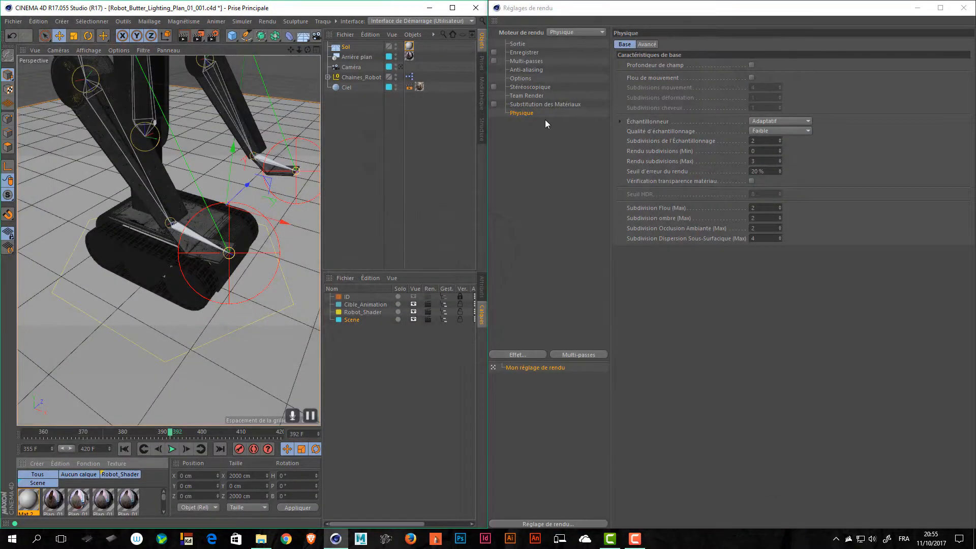
left_click(545, 120)
left_click(574, 32)
left_click(527, 127)
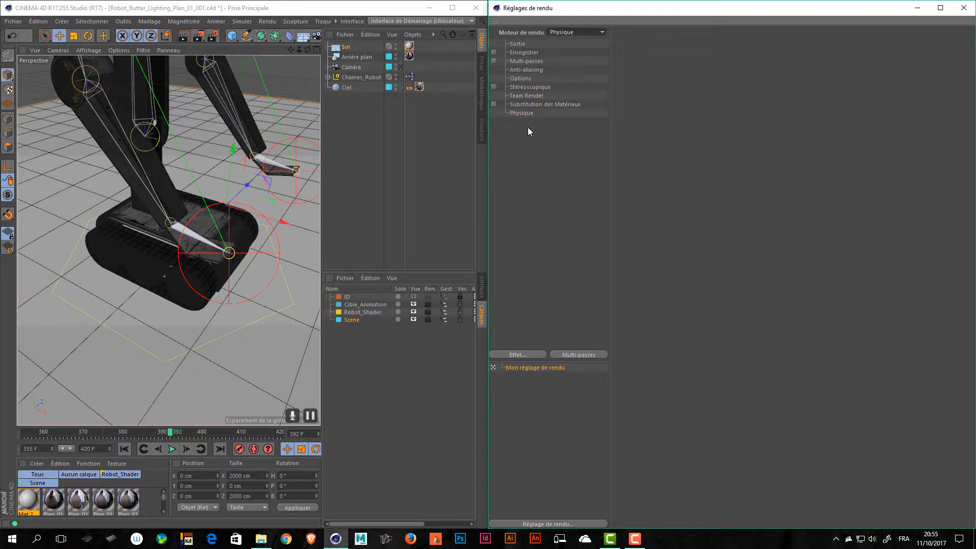
left_click(514, 355)
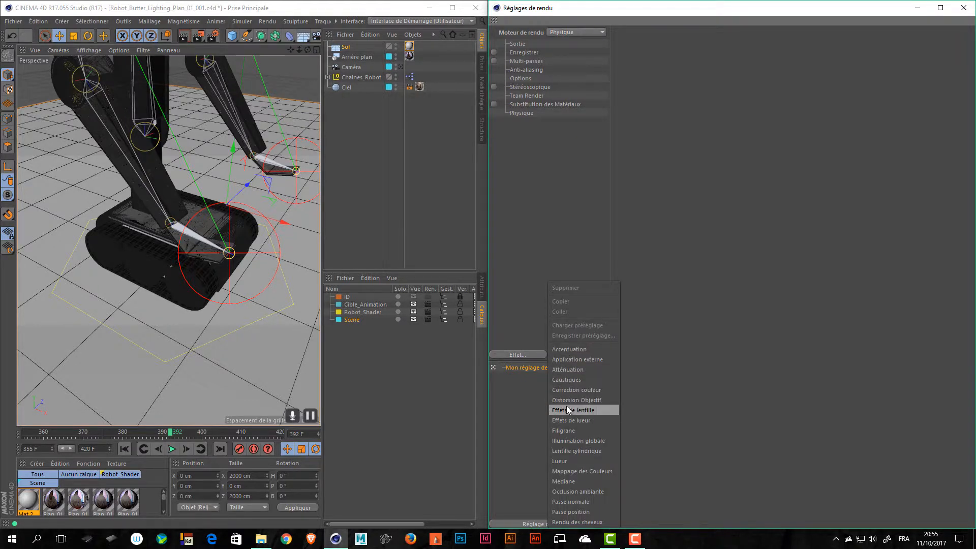
left_click(585, 491)
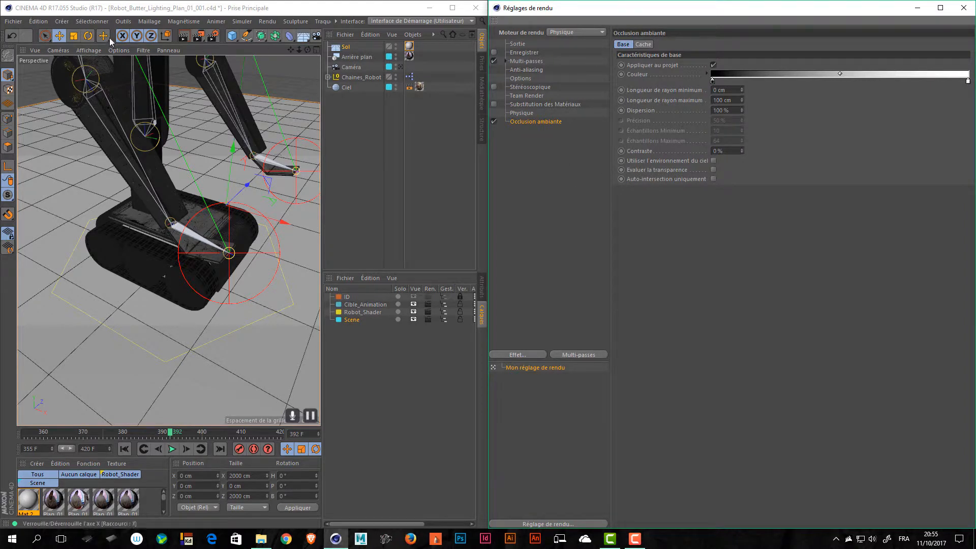
Render the tracked base with ambient occlusion and compare the result with the Physical render around the wheels and floor
left_click(197, 36)
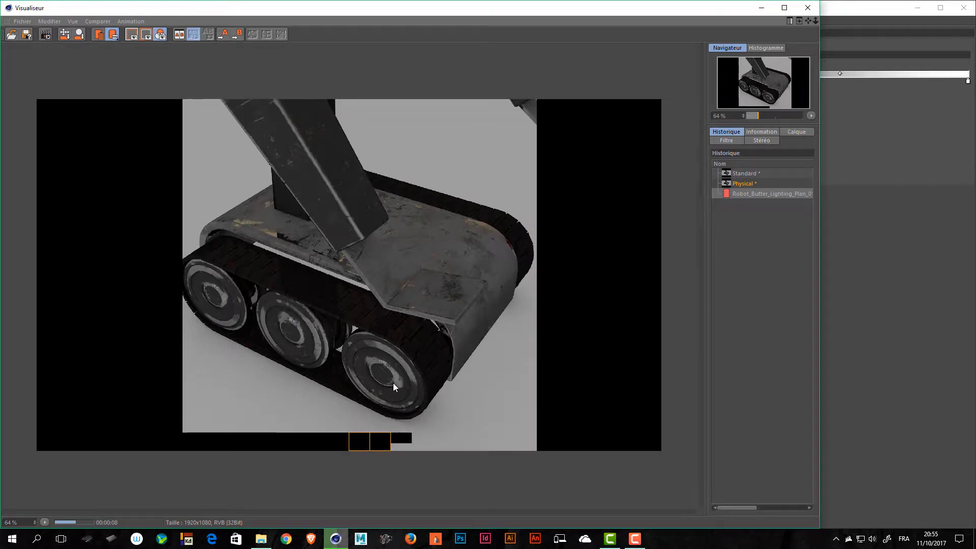
scroll(419, 380, "up", 4)
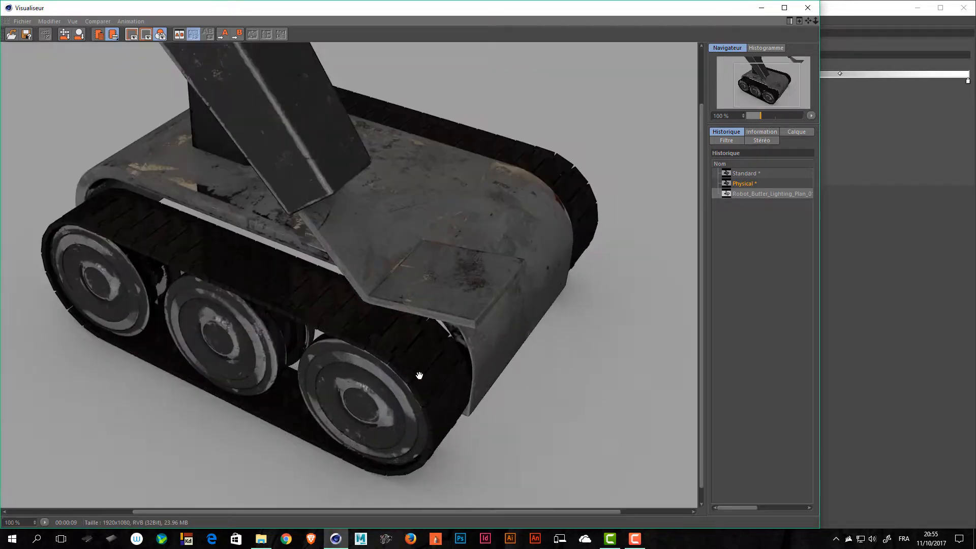
left_click(742, 183)
left_click(744, 193)
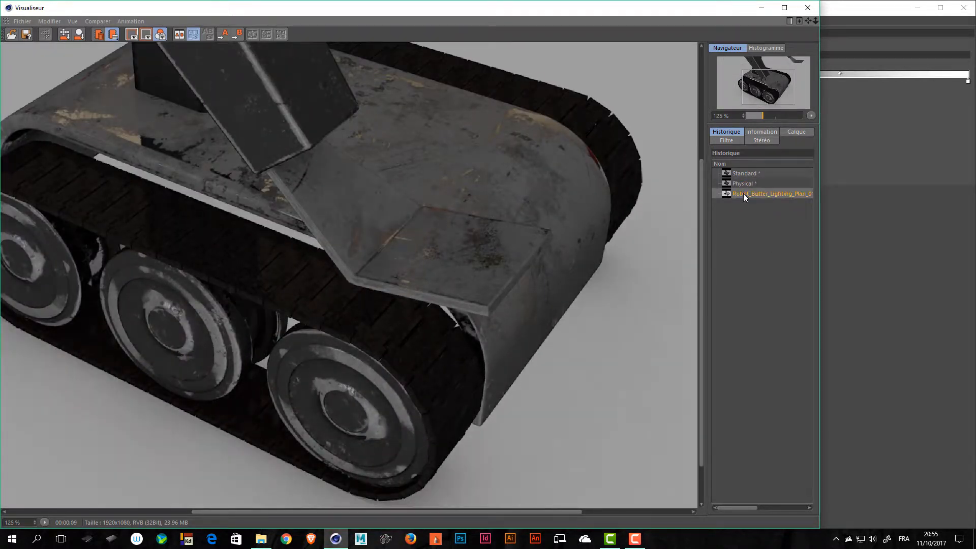
left_click(749, 184)
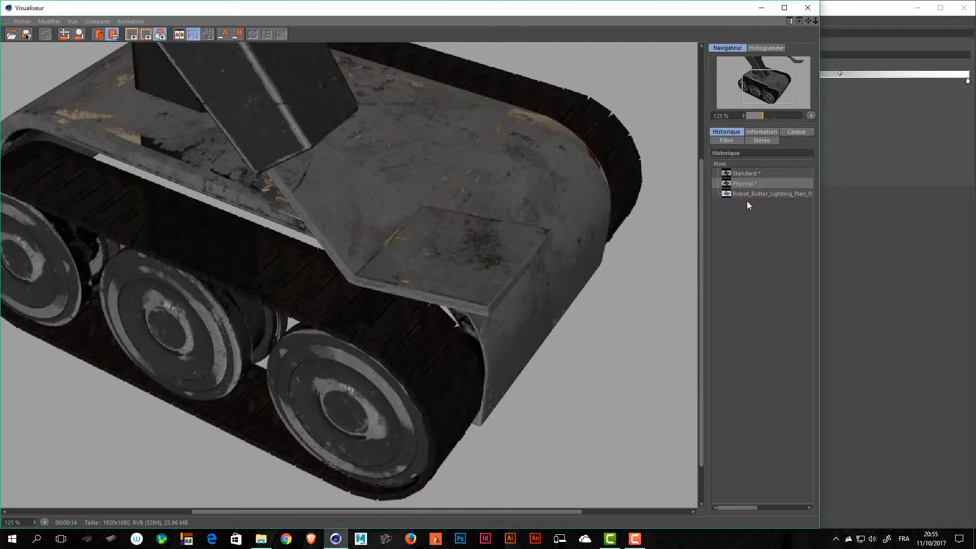
left_click(749, 195)
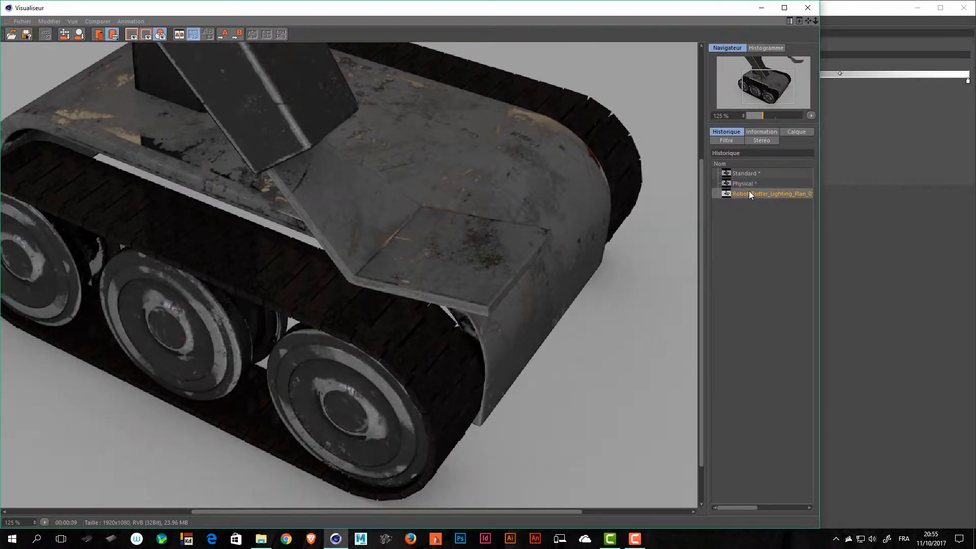
left_click(749, 187)
left_click(749, 194)
left_click(755, 186)
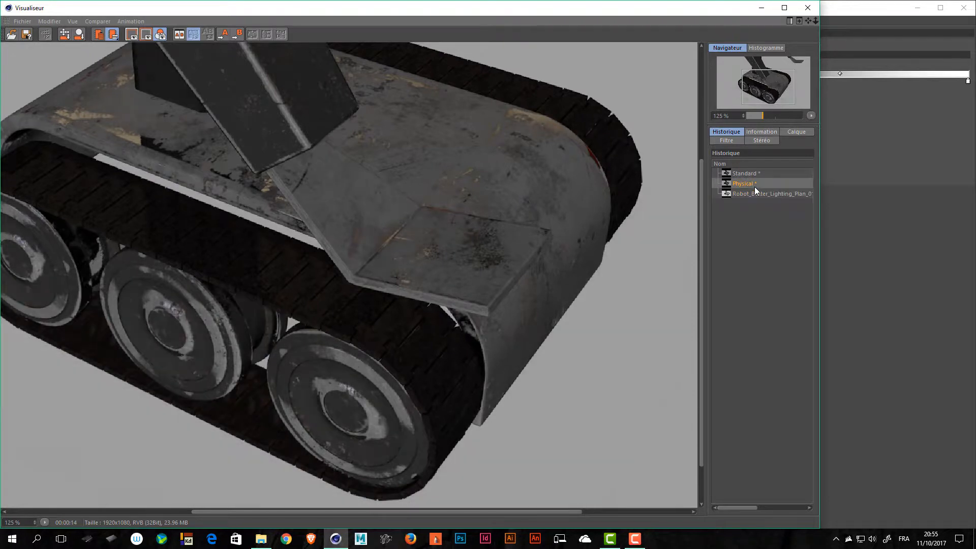
left_click(753, 196)
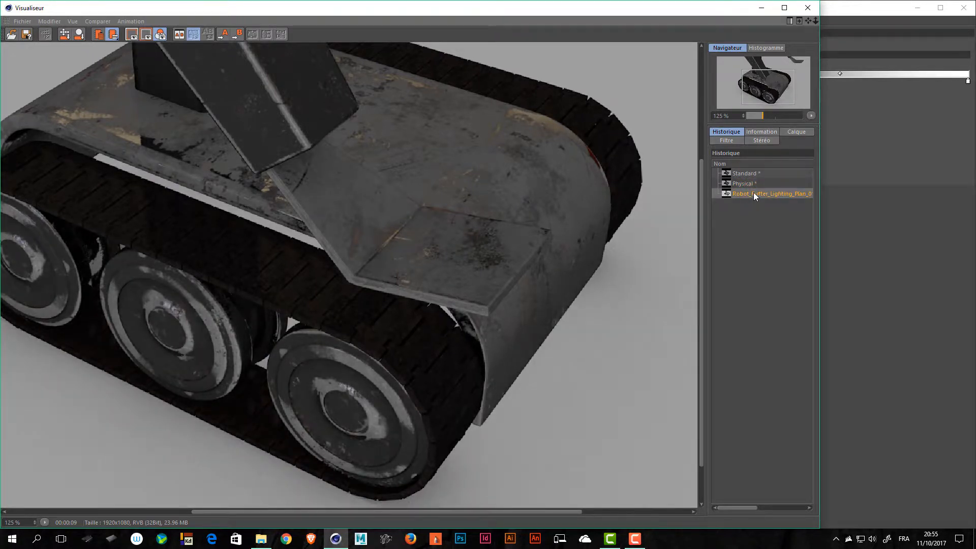
Examine the wheels, track and floor contact in the ambient occlusion render against the Physical render at varying magnifications
left_click(753, 185)
left_click(747, 197)
left_click_drag(320, 372, 323, 396)
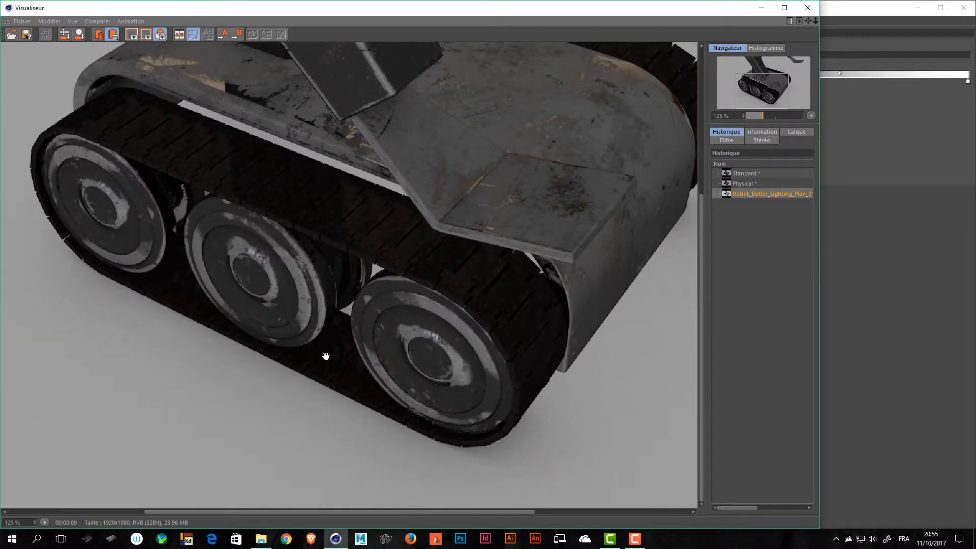
left_click_drag(452, 373, 433, 382)
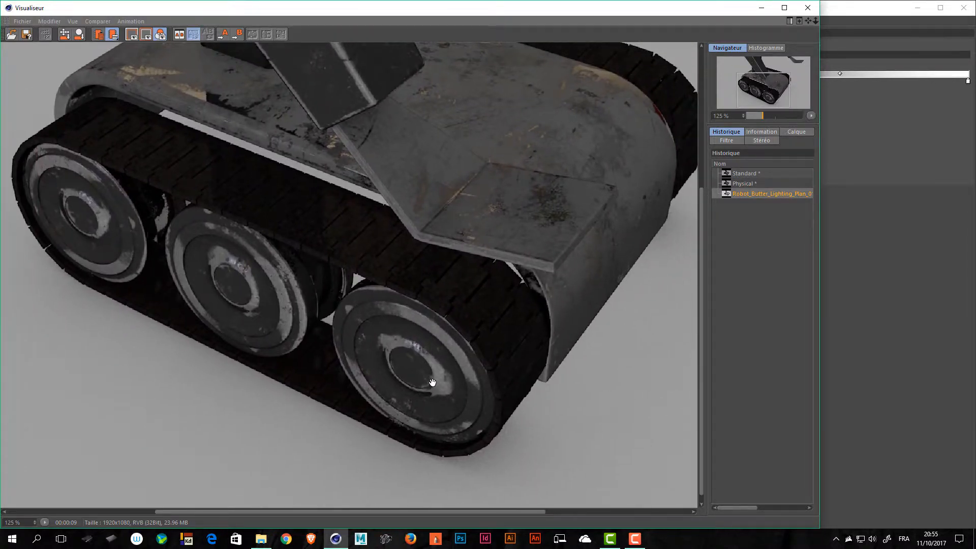
scroll(433, 382, "down", 5)
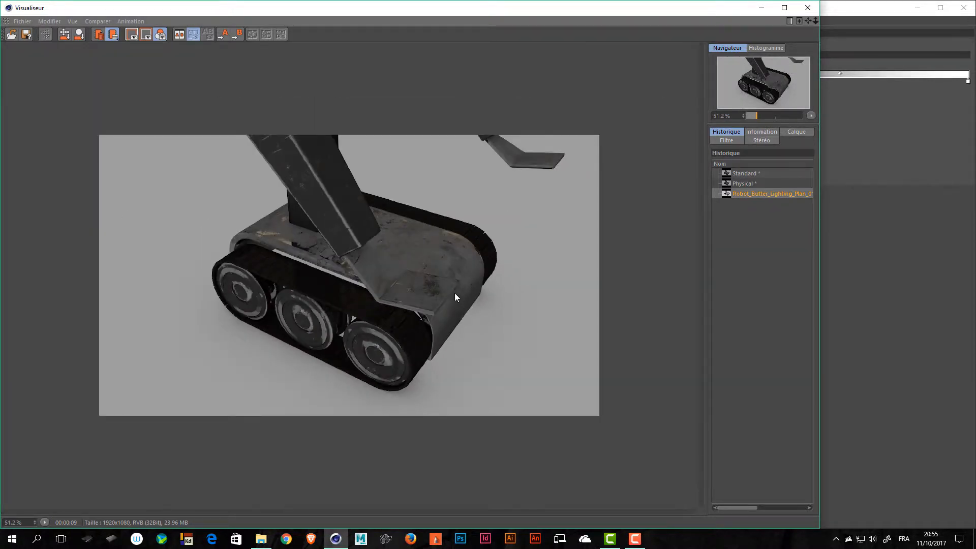
scroll(373, 426, "up", 5)
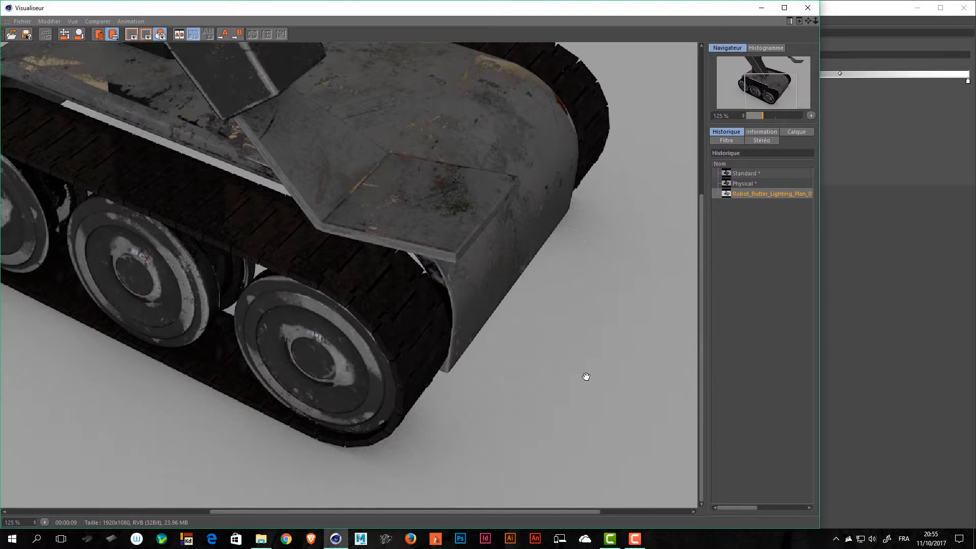
Alternate between the Physical and ambient occlusion renders to compare contact shadows around the front of the body
left_click(746, 185)
left_click(742, 195)
left_click(753, 184)
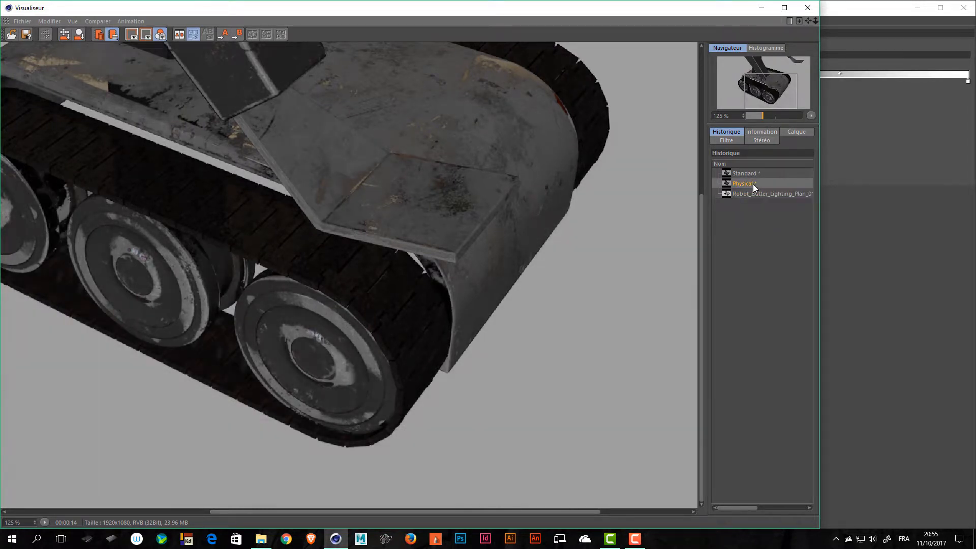
left_click(751, 195)
left_click(752, 185)
left_click(748, 194)
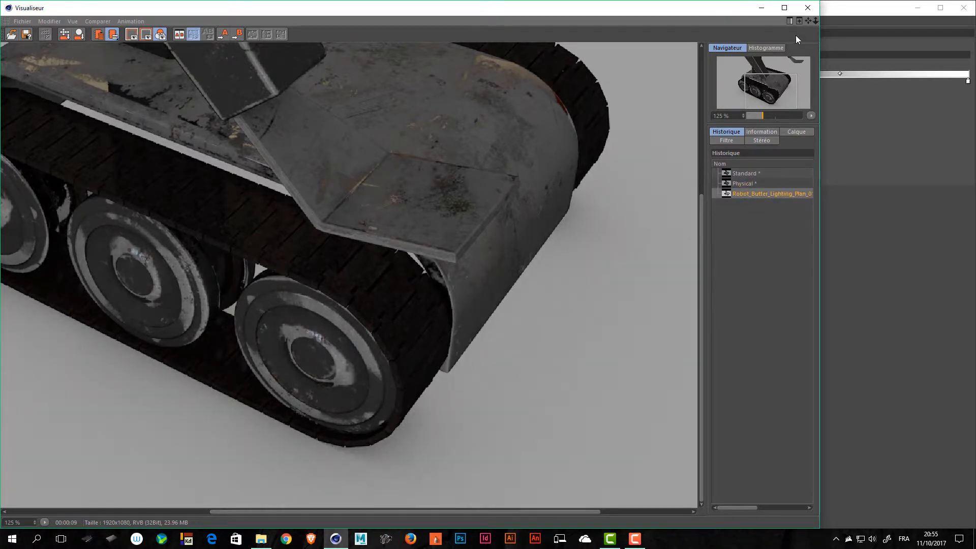
Close the Visualiseur and add the Illumination globale effect to the Physique render settings
left_click(808, 8)
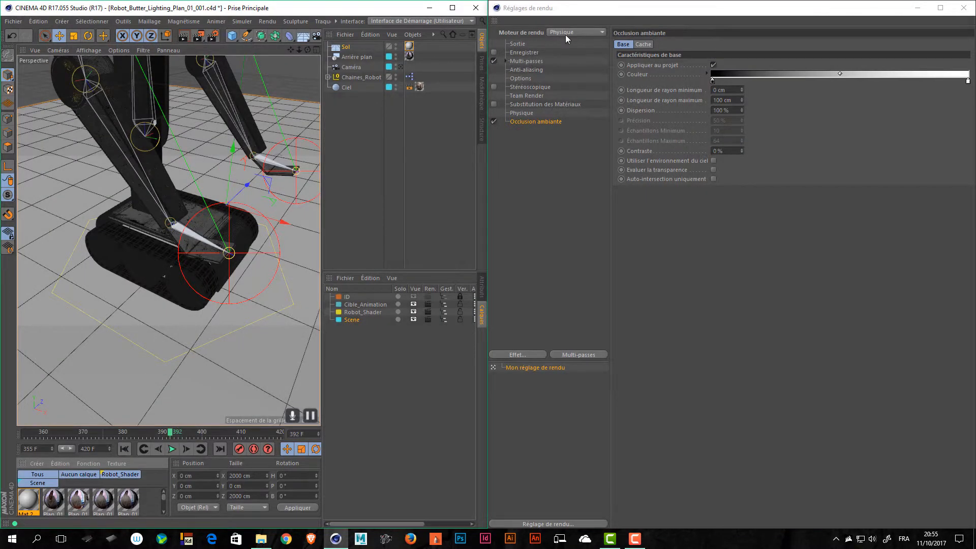
left_click(559, 192)
left_click(518, 356)
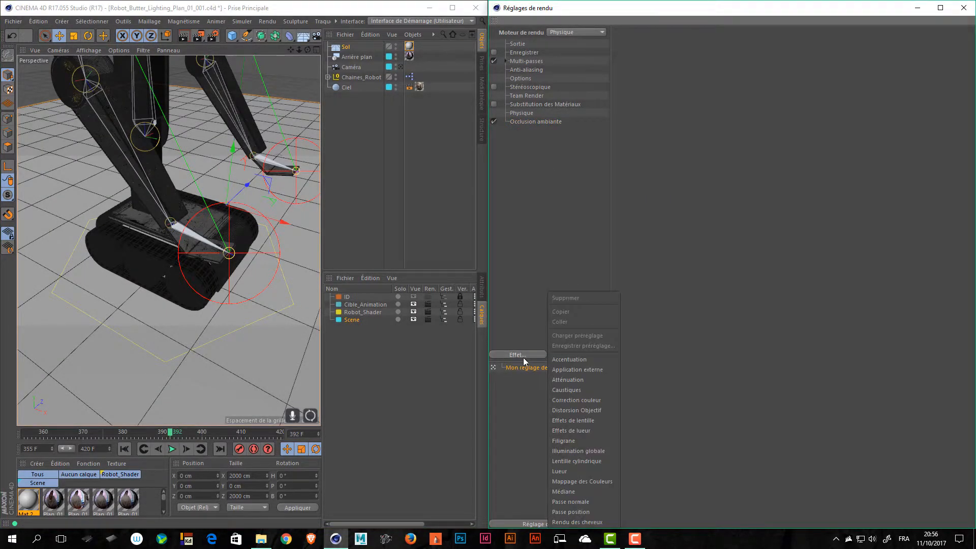
left_click(584, 453)
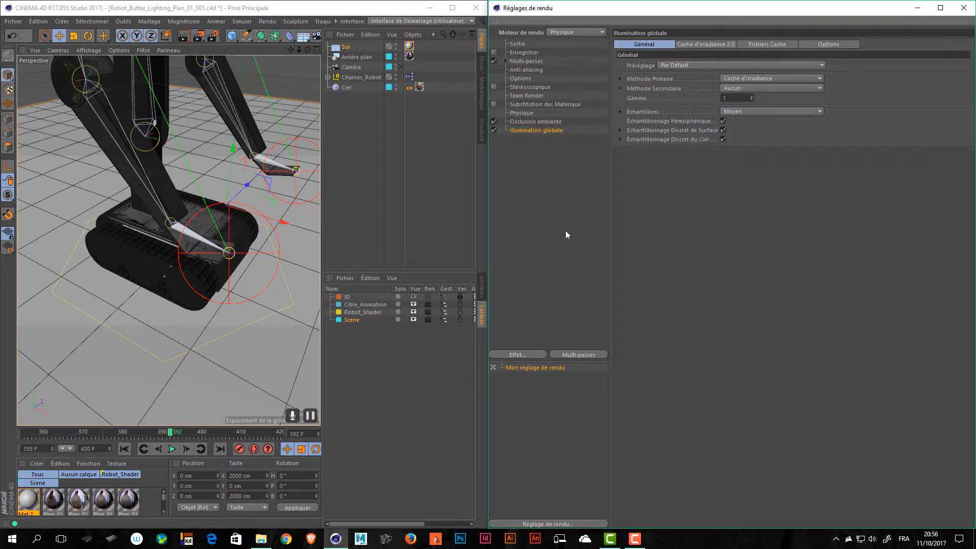
Render the tracked base with Occlusion ambiante and Illumination globale in a maximized Visualiseur and inspect the middle wheel up close
left_click(198, 35)
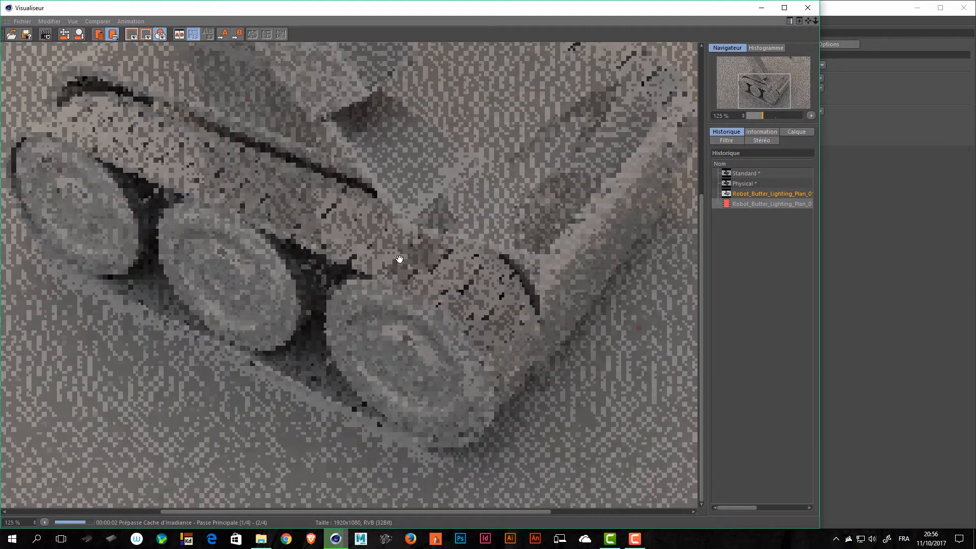
scroll(399, 260, "down", 1)
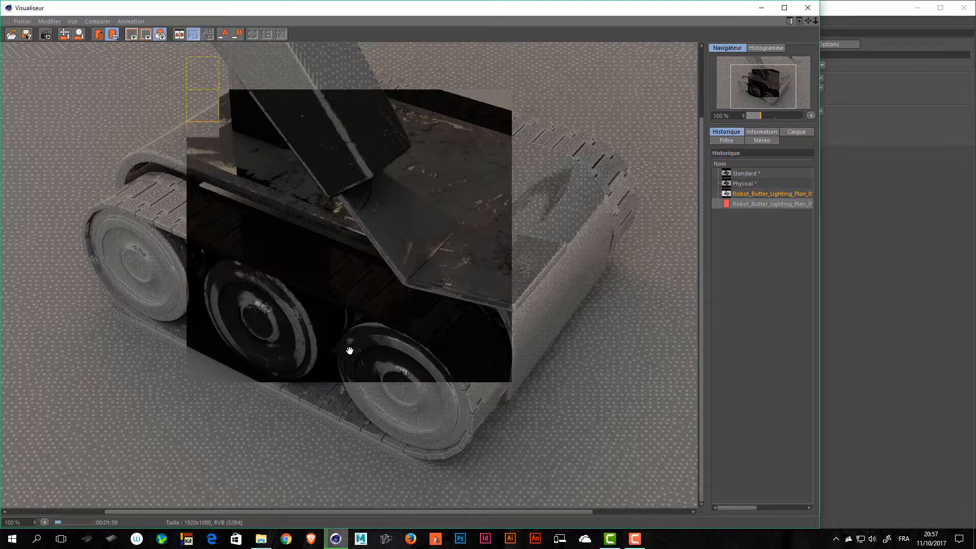
left_click_drag(707, 420, 666, 407)
left_click(783, 9)
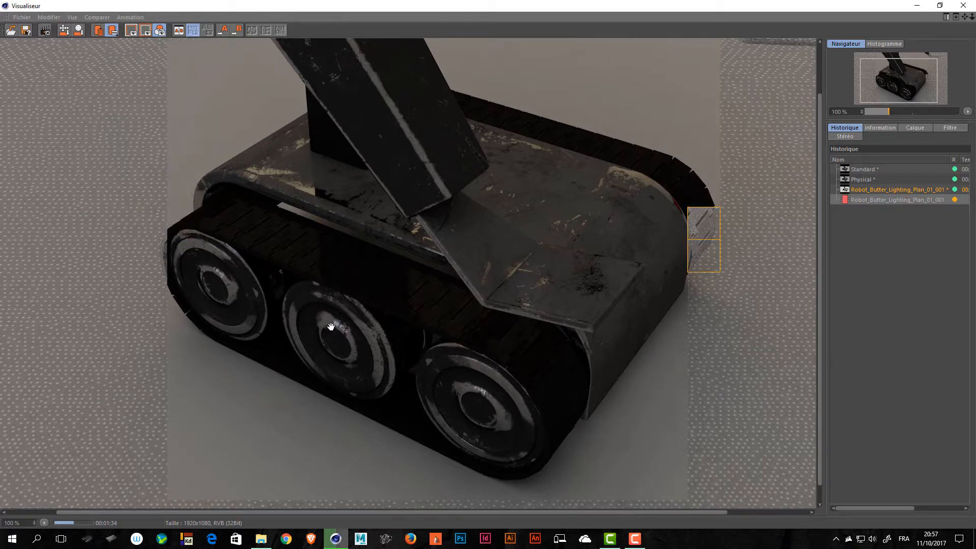
scroll(347, 329, "up", 10)
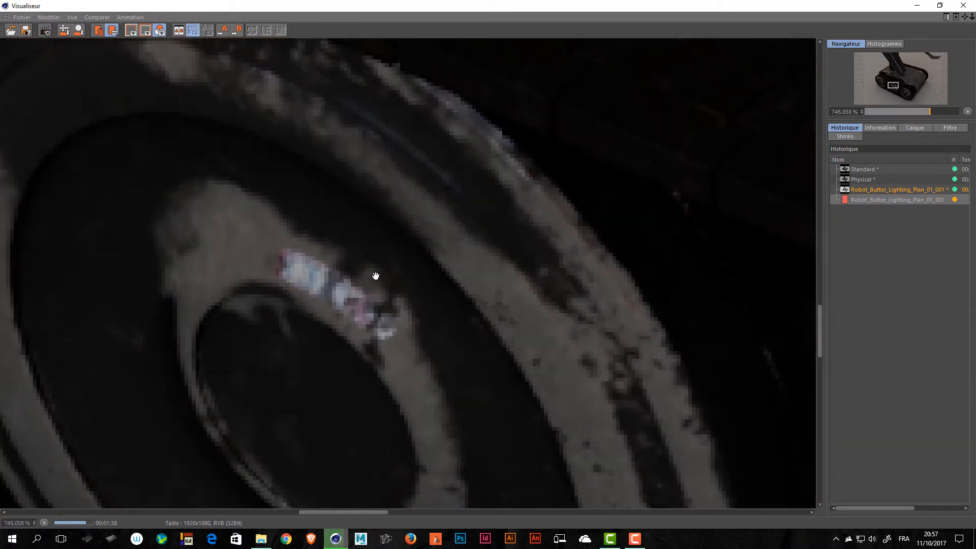
scroll(315, 334, "down", 7)
scroll(312, 335, "down", 5)
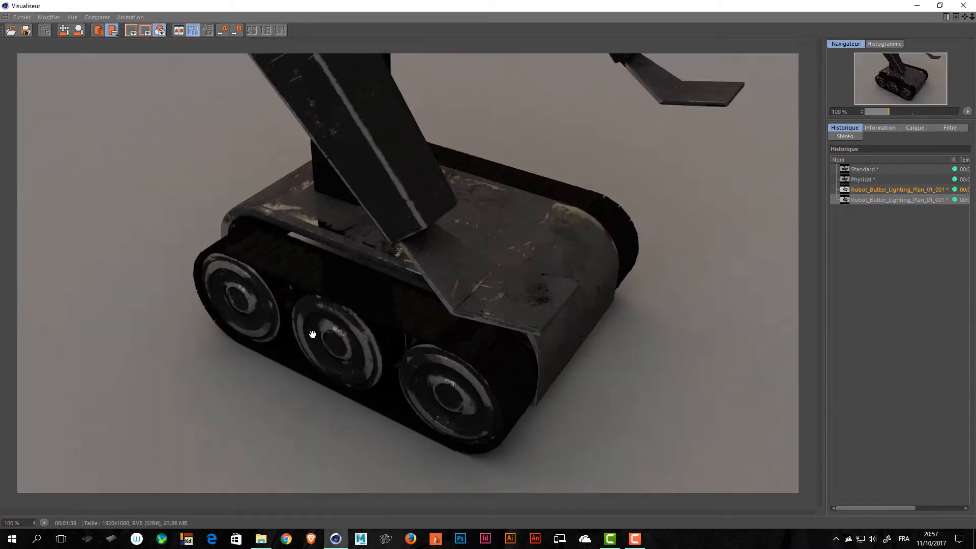
scroll(317, 334, "up", 2)
Compare the ambient-occlusion-only render with the combined global illumination render across the body, wheels and floor
left_click(859, 199)
left_click(864, 191)
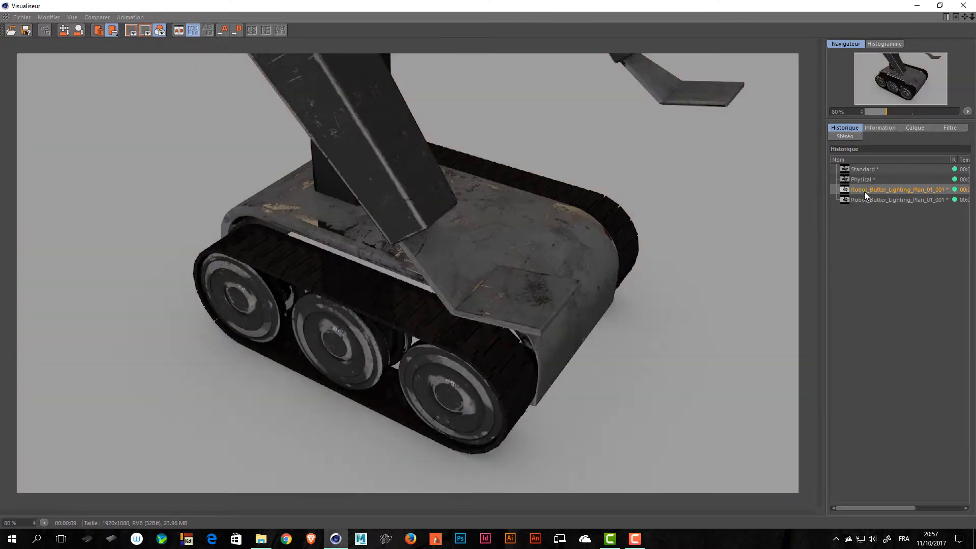
left_click(862, 199)
left_click(870, 191)
left_click(864, 199)
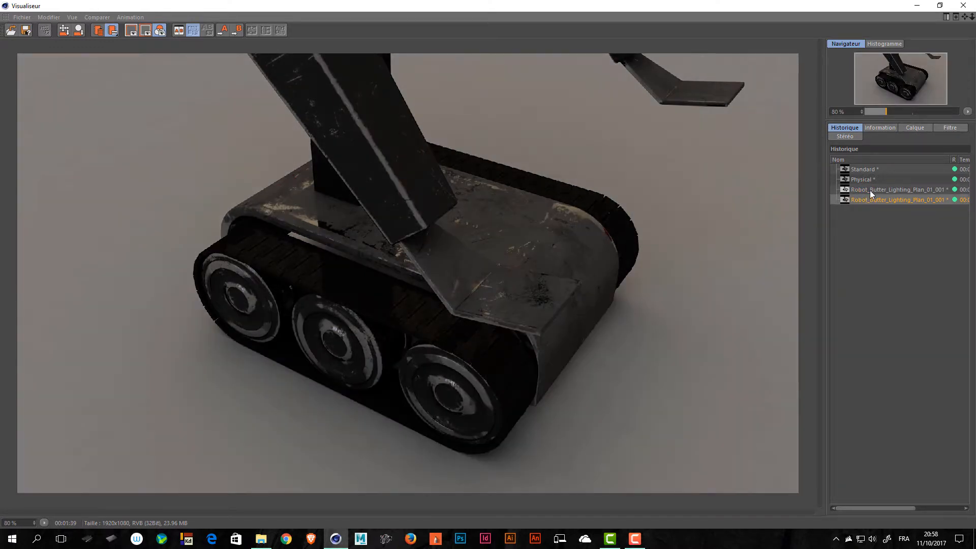
left_click(870, 191)
left_click(868, 198)
scroll(574, 327, "down", 1)
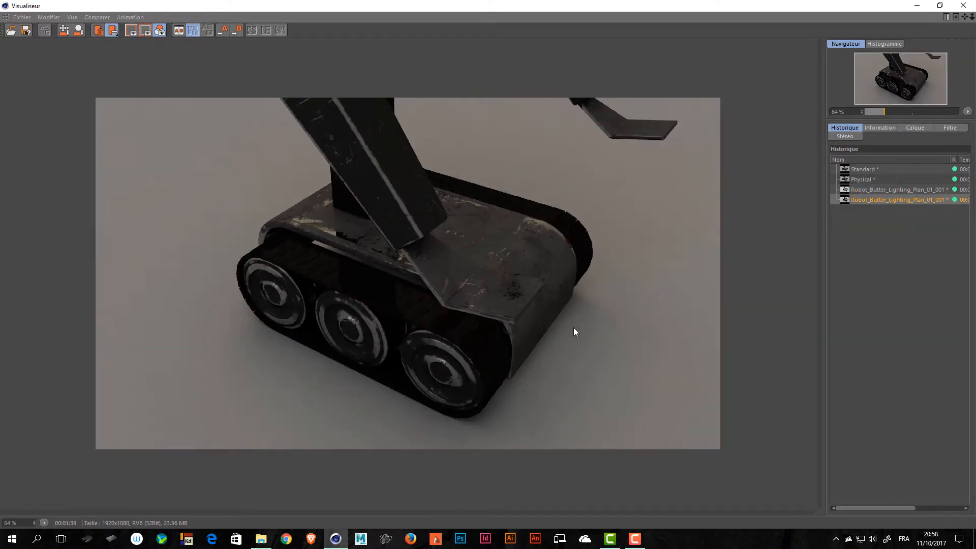
scroll(573, 327, "up", 3)
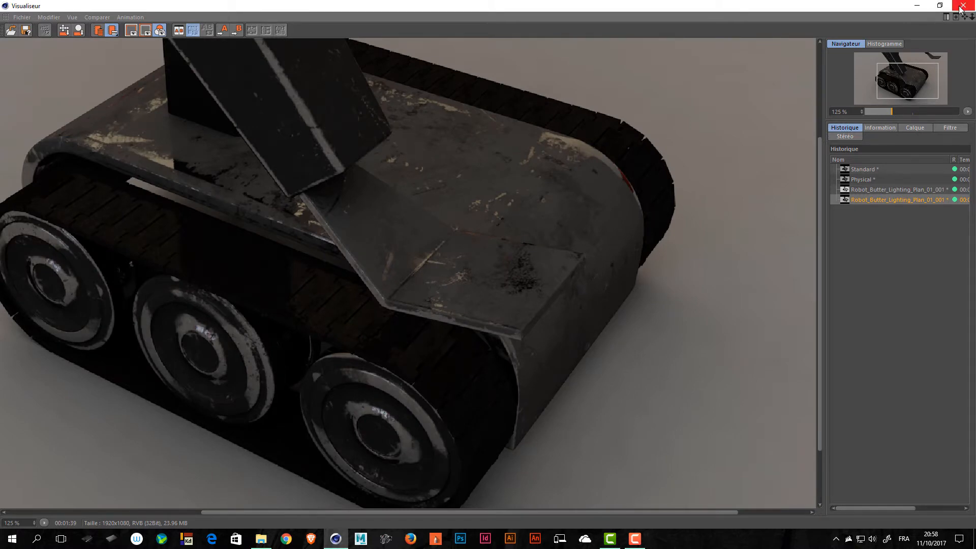
Disable Occlusion ambiante, render with Illumination globale alone, and widen the render history to show the render times
left_click(961, 7)
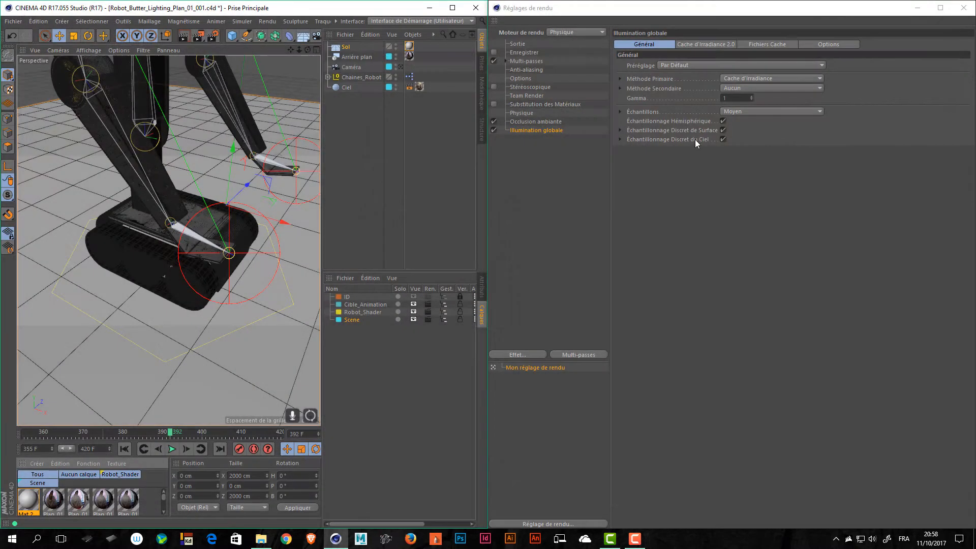
left_click(492, 121)
left_click(494, 129)
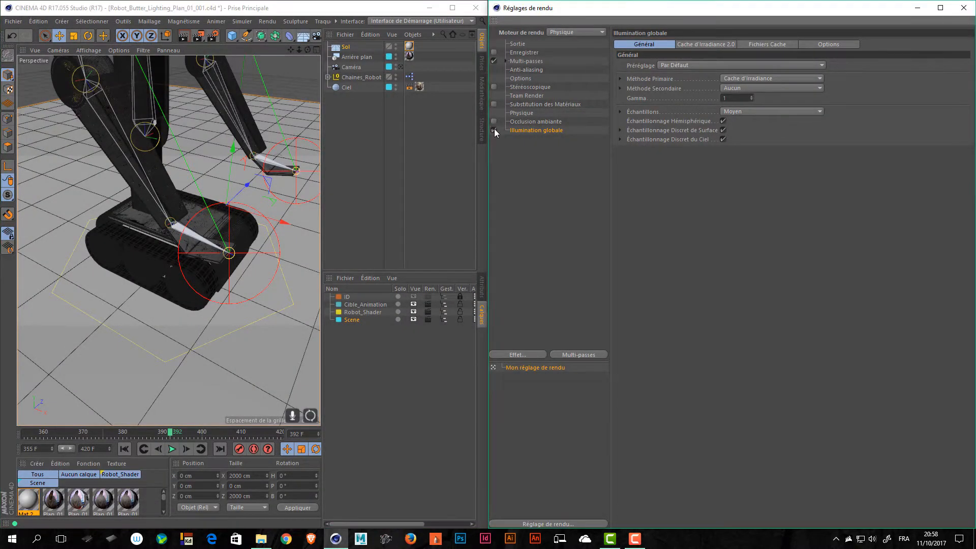
left_click(199, 37)
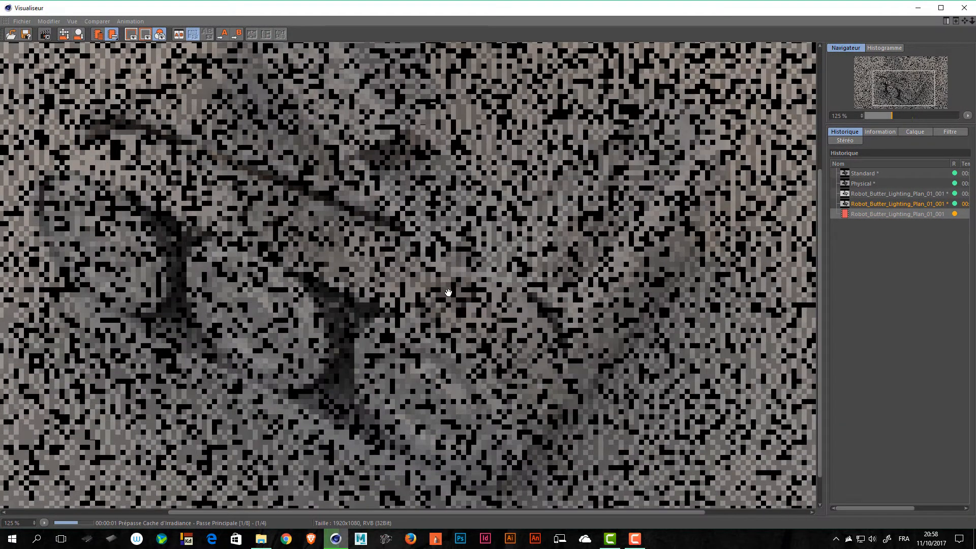
scroll(448, 293, "down", 3)
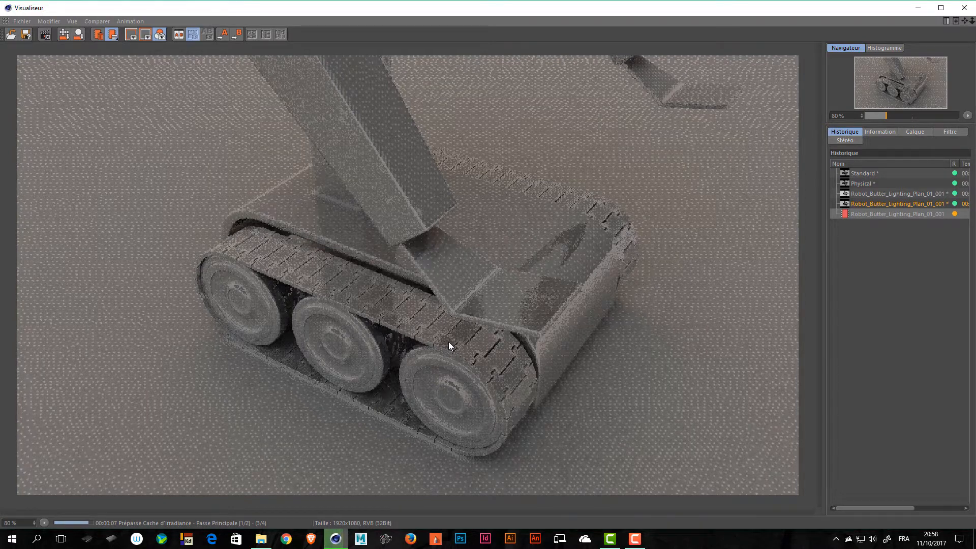
left_click_drag(824, 279, 708, 270)
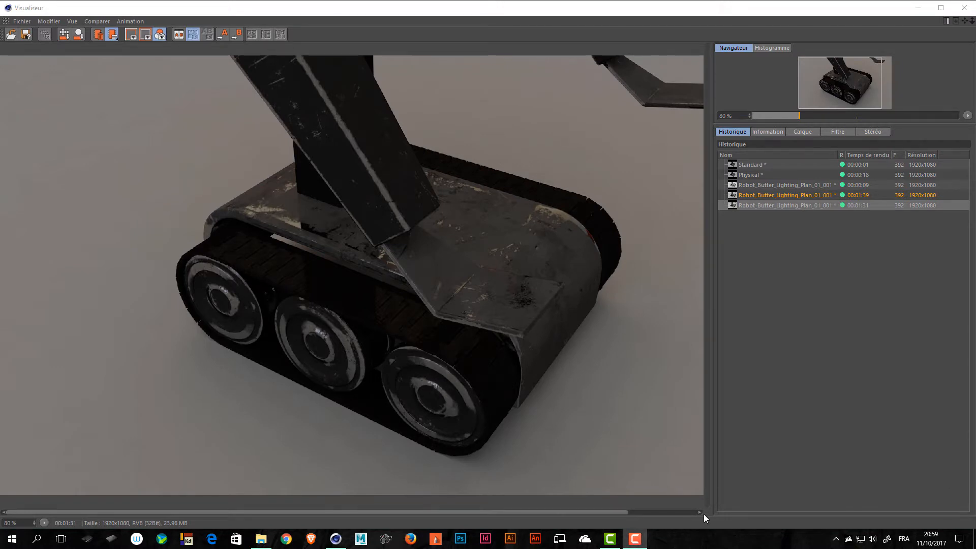
left_click(800, 325)
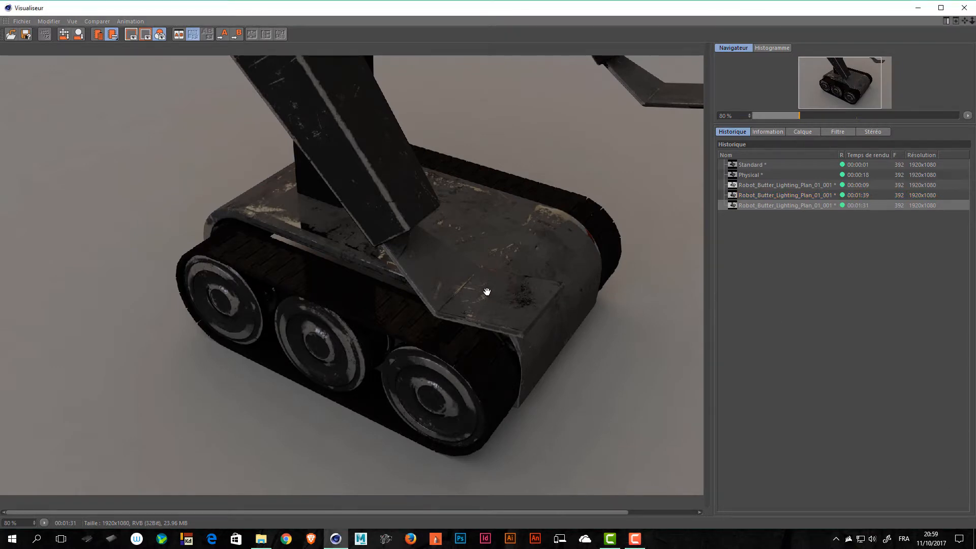
Compare the last three renders: ambient occlusion only, ambient occlusion with global illumination, and global illumination only
left_click(816, 195)
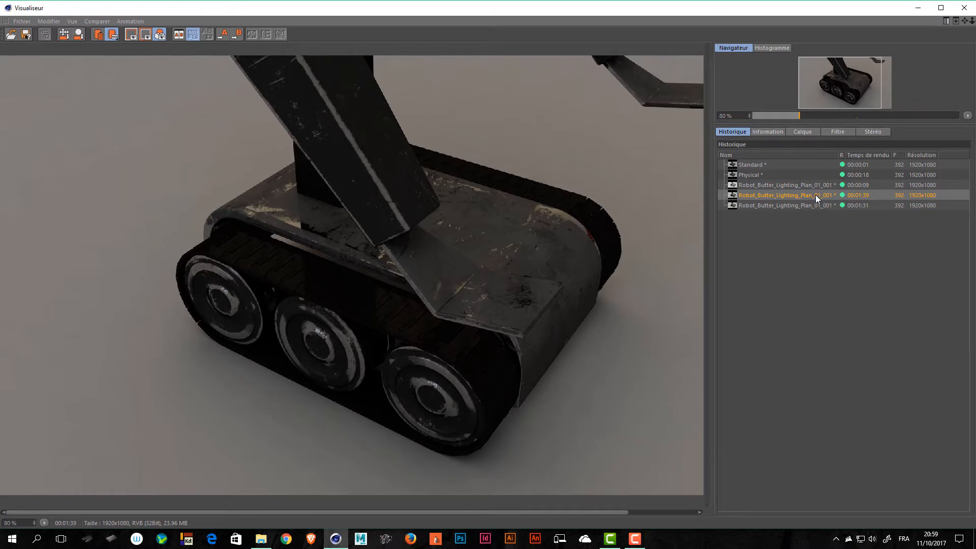
left_click(808, 205)
left_click(808, 200)
left_click(797, 185)
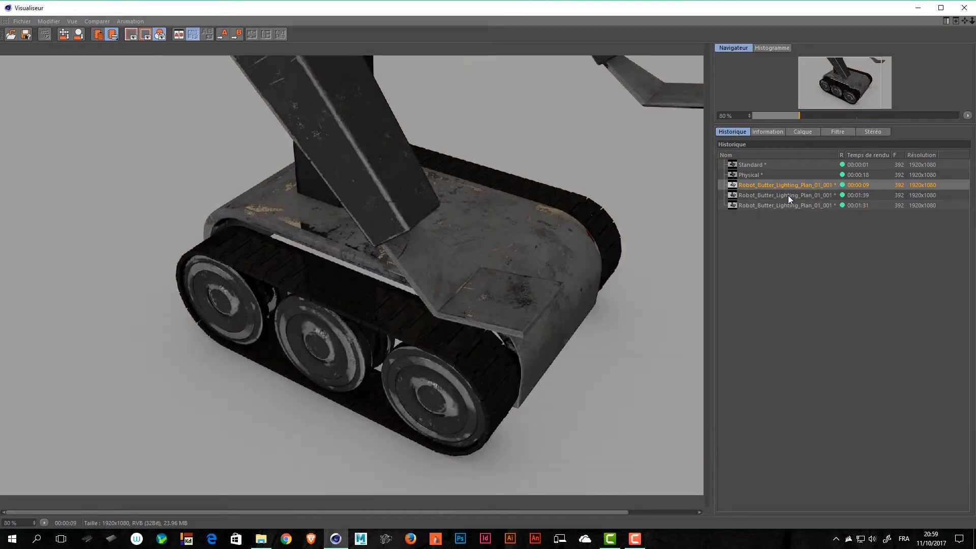
left_click(788, 196)
left_click(779, 206)
left_click(788, 195)
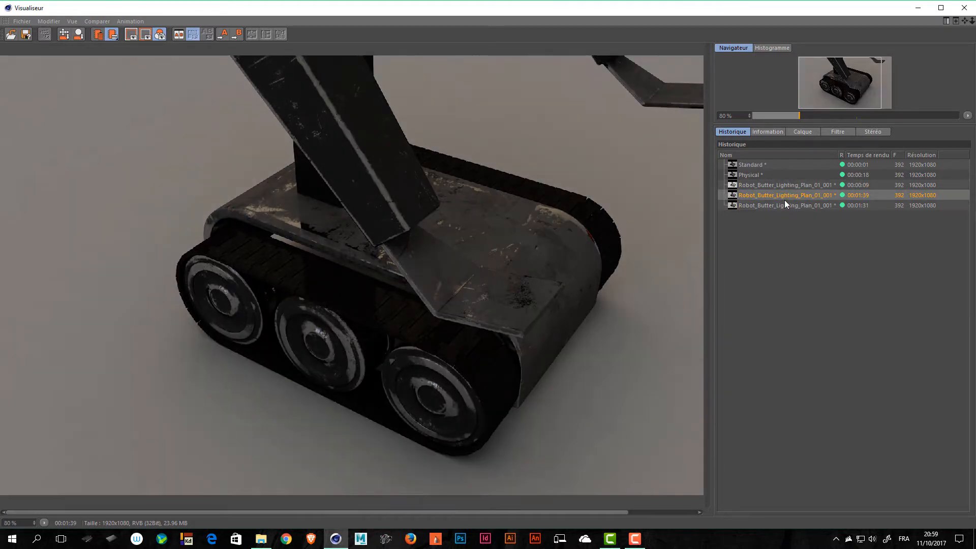
left_click(785, 204)
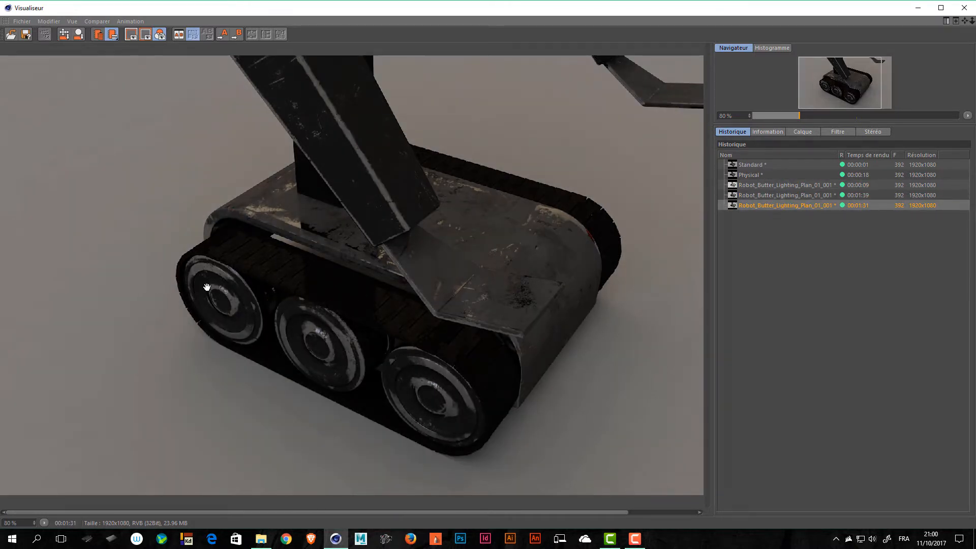
Alternate repeatedly between the two global illumination renders to examine the difference ambient occlusion makes
left_click(772, 195)
left_click(765, 206)
left_click(782, 195)
left_click(770, 204)
left_click(788, 195)
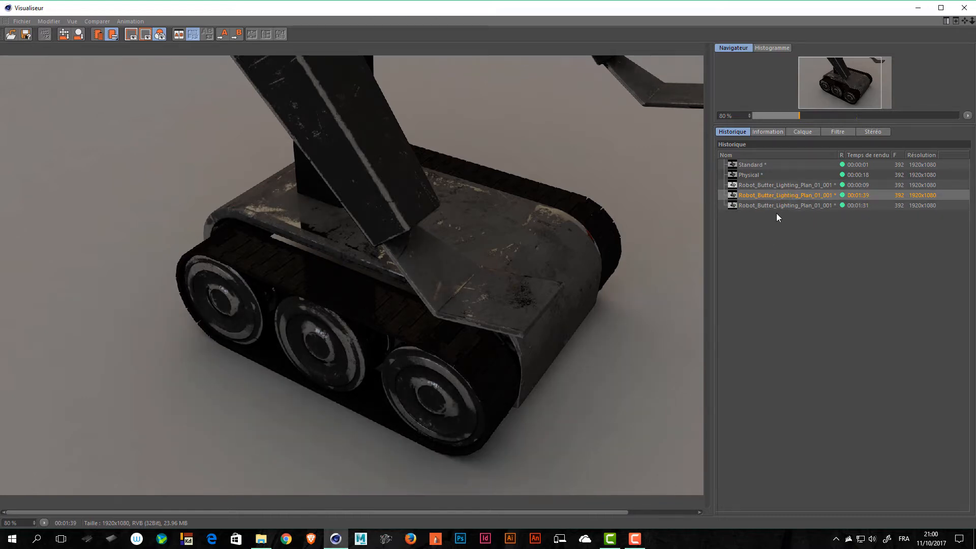
left_click(769, 206)
left_click(786, 196)
left_click(773, 206)
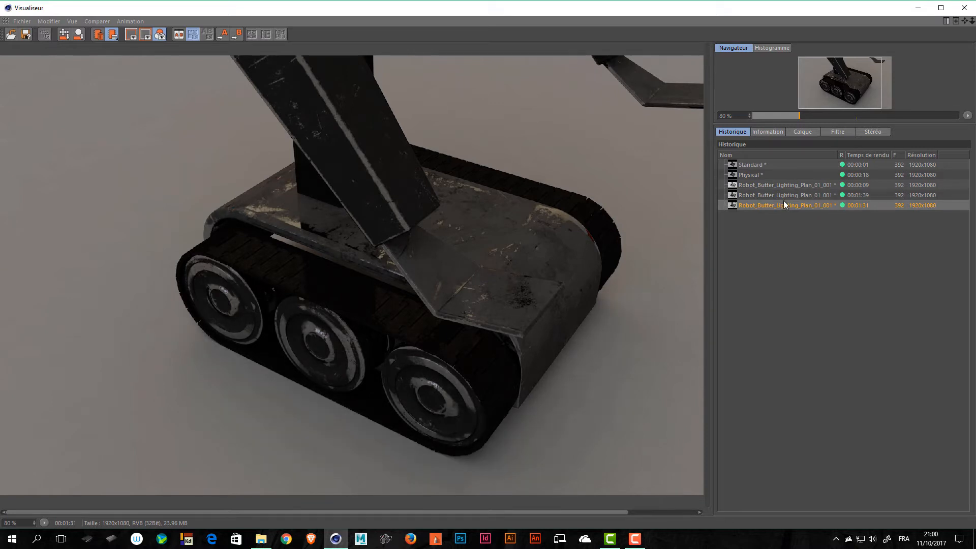
left_click(783, 197)
left_click(774, 204)
left_click(791, 195)
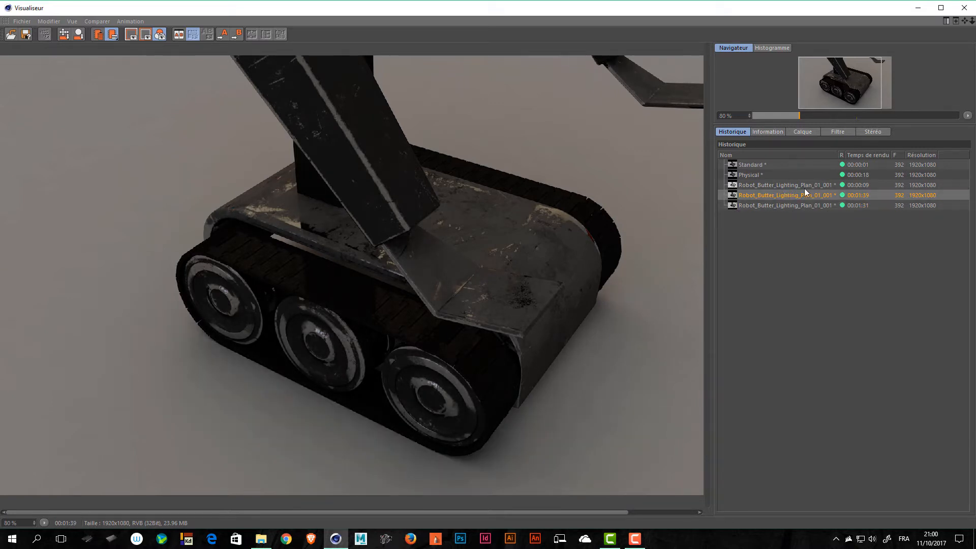
Re-enable Occlusion ambiante alongside Illumination globale, view the scene through the Caméra, and close the render settings after checking Physique
left_click(964, 8)
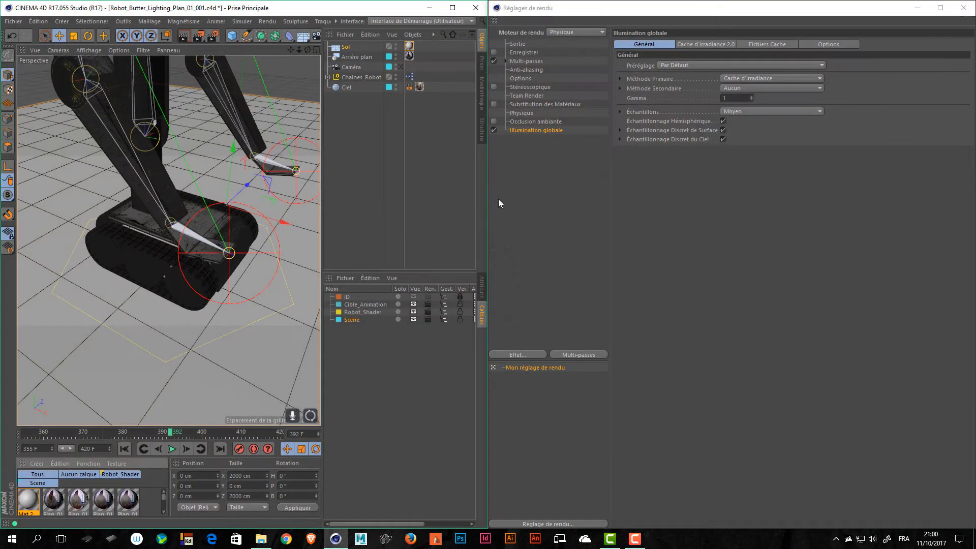
left_click(494, 122)
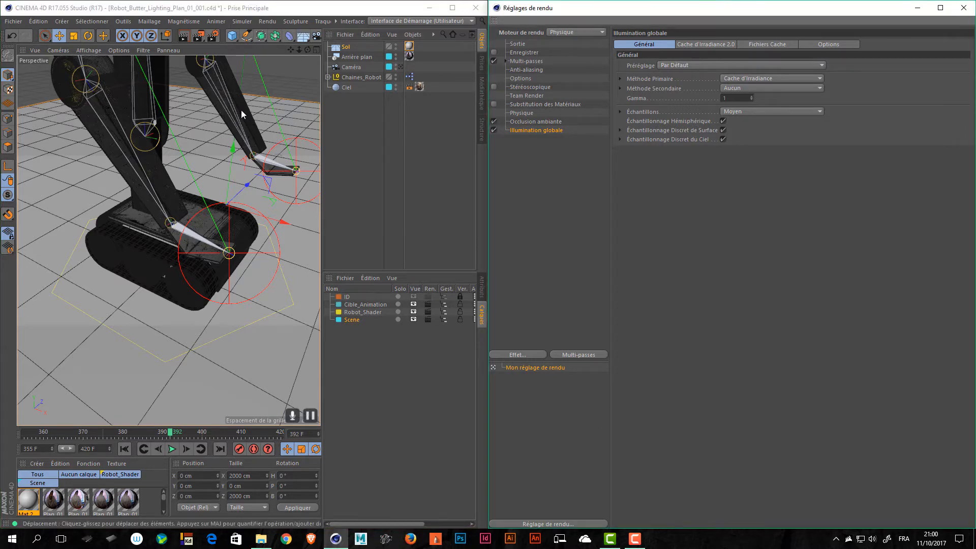
left_click(401, 67)
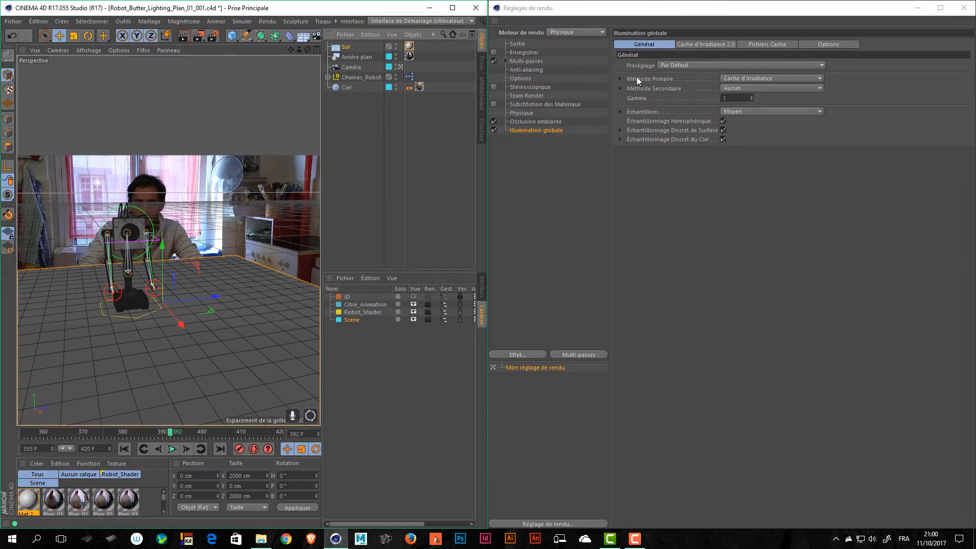
left_click(526, 113)
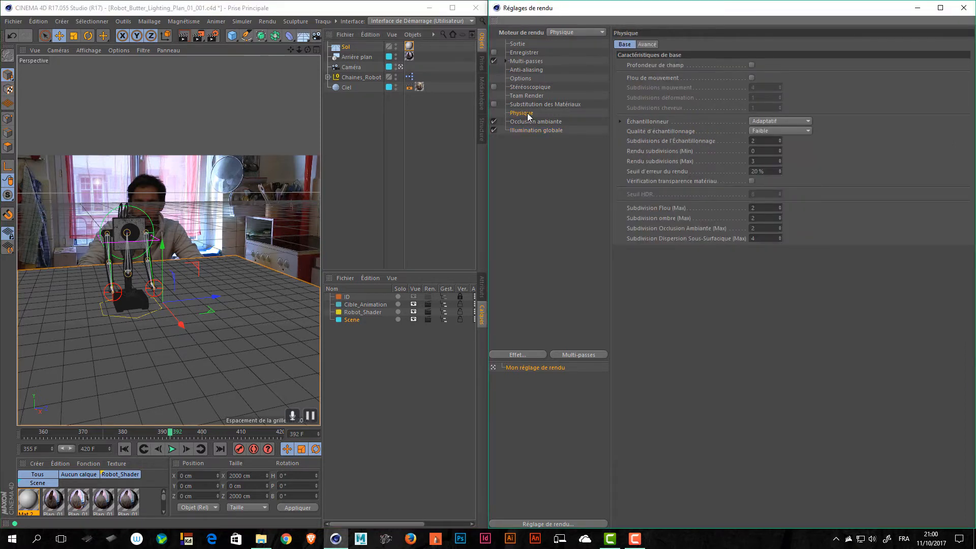
left_click(963, 9)
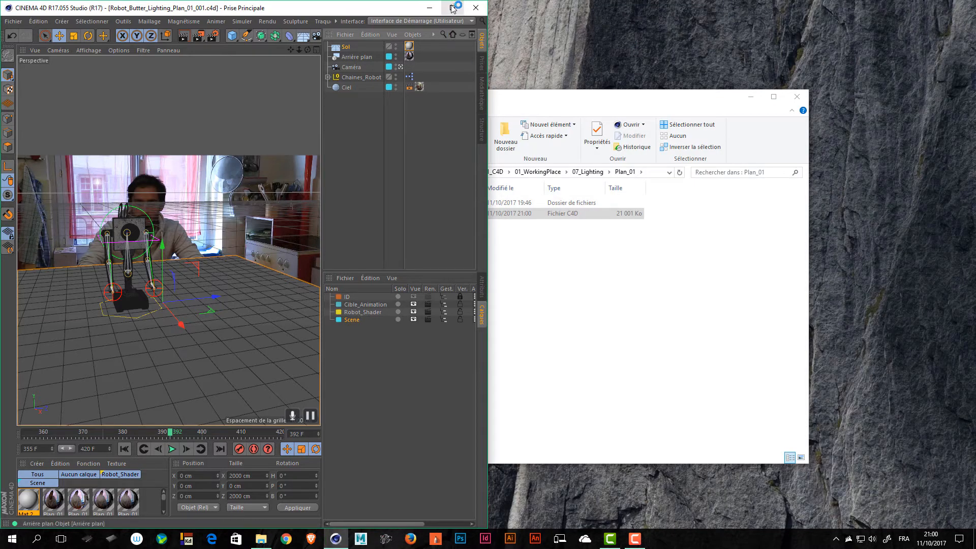
Maximize the main window and delete the Sol object from the scene
left_click(452, 8)
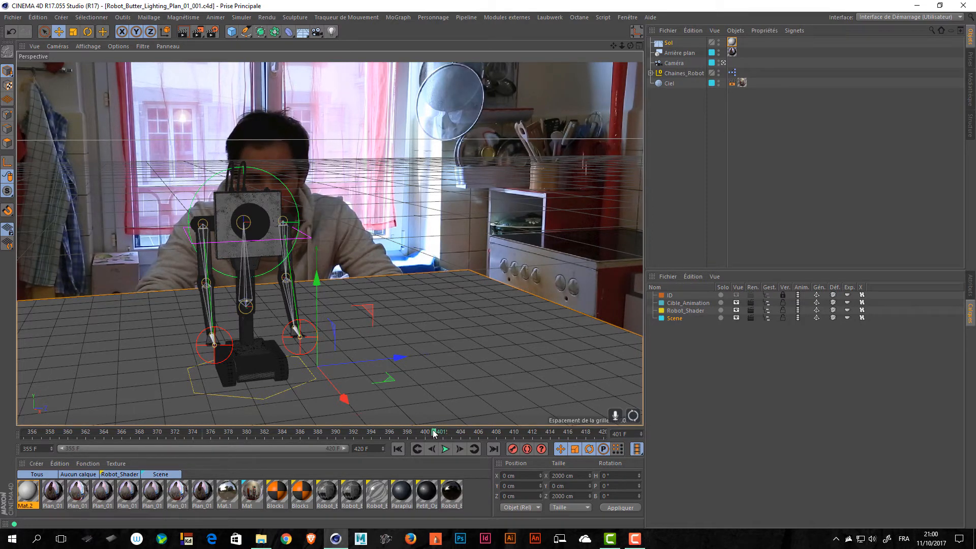
left_click(719, 42)
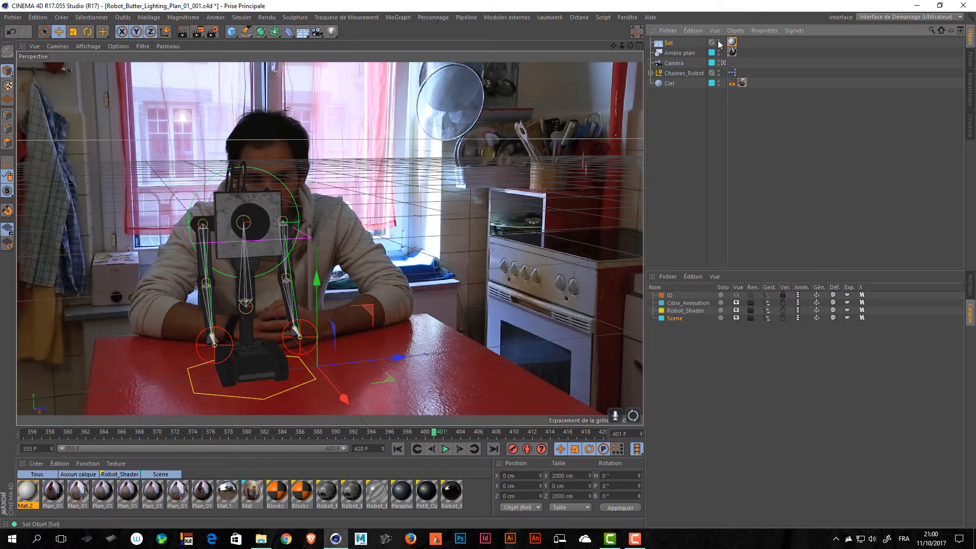
left_click(718, 43)
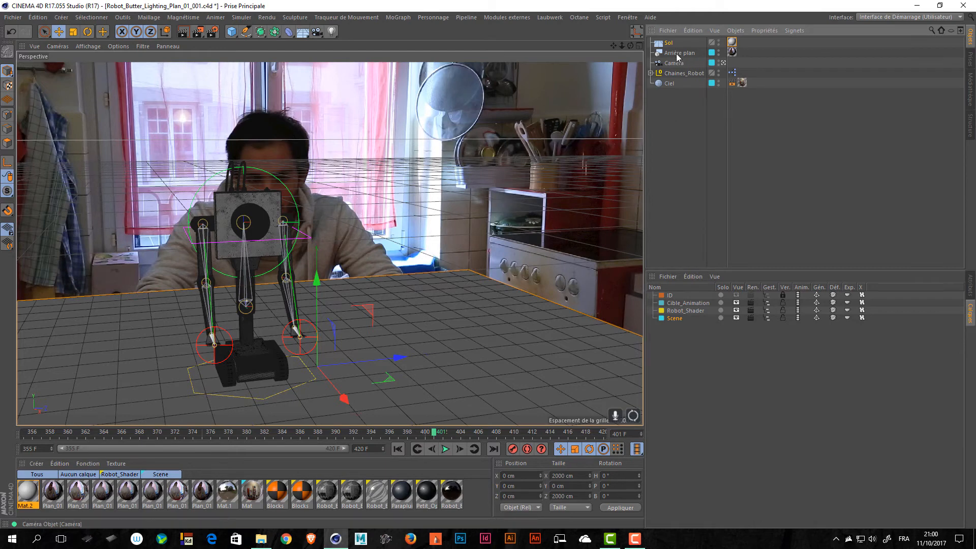
key("Delete")
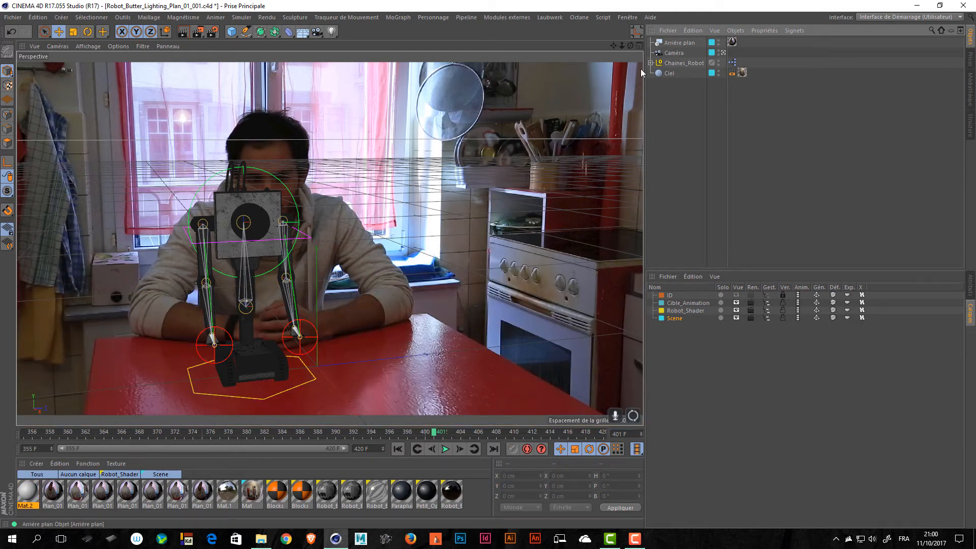